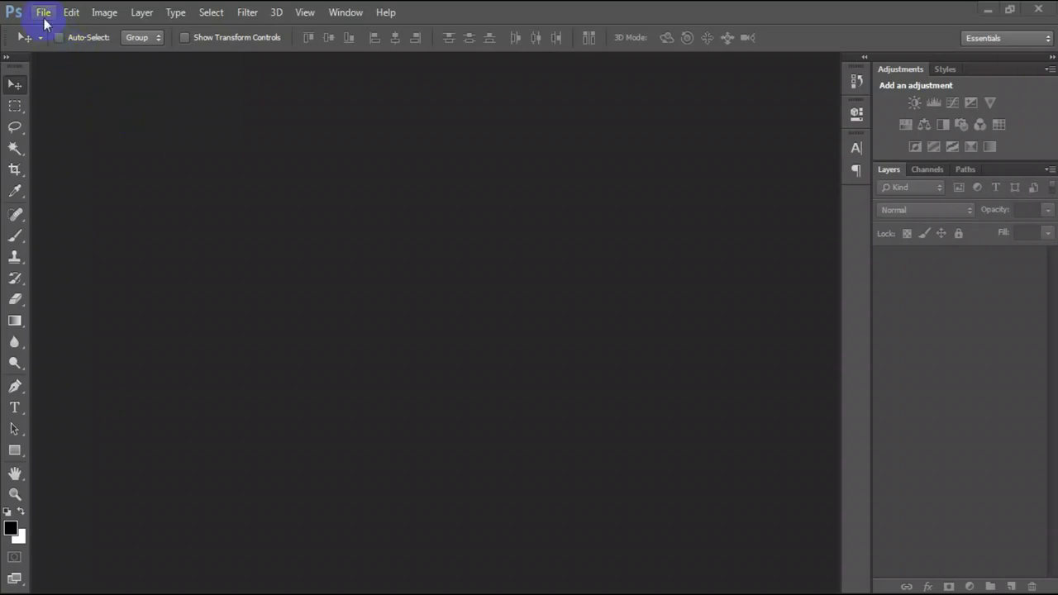
Create a new 1080×1080 document in CMYK colour mode
{"action": "left_click_drag", "start_coordinate": [484, 207], "coordinate": [447, 214]}
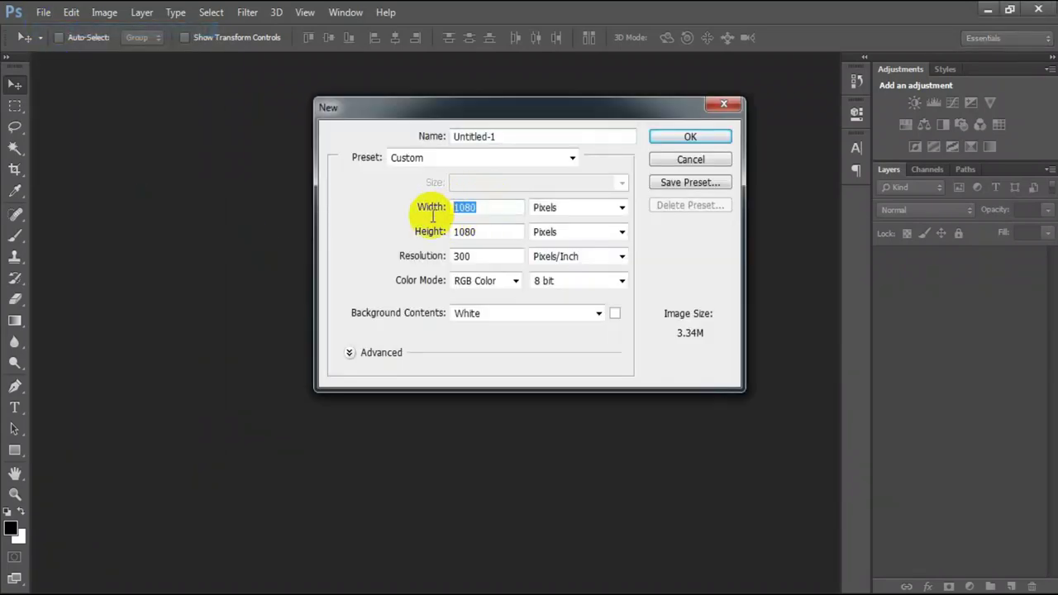
{"action": "double_click", "coordinate": [496, 232]}
{"action": "double_click", "coordinate": [485, 256]}
{"action": "left_click", "coordinate": [515, 281]}
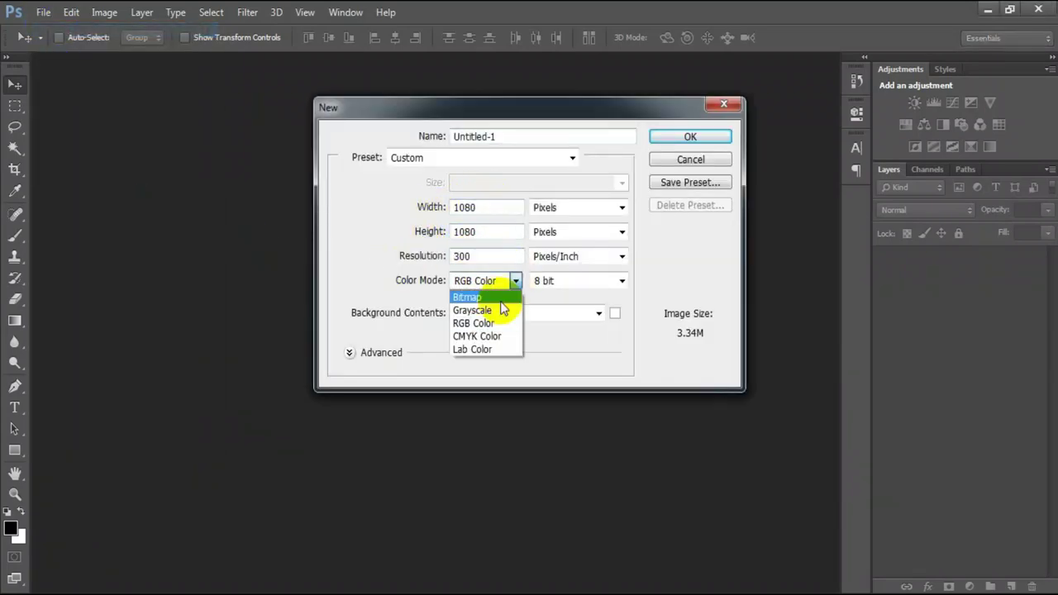
{"action": "left_click", "coordinate": [477, 337]}
{"action": "left_click", "coordinate": [690, 137]}
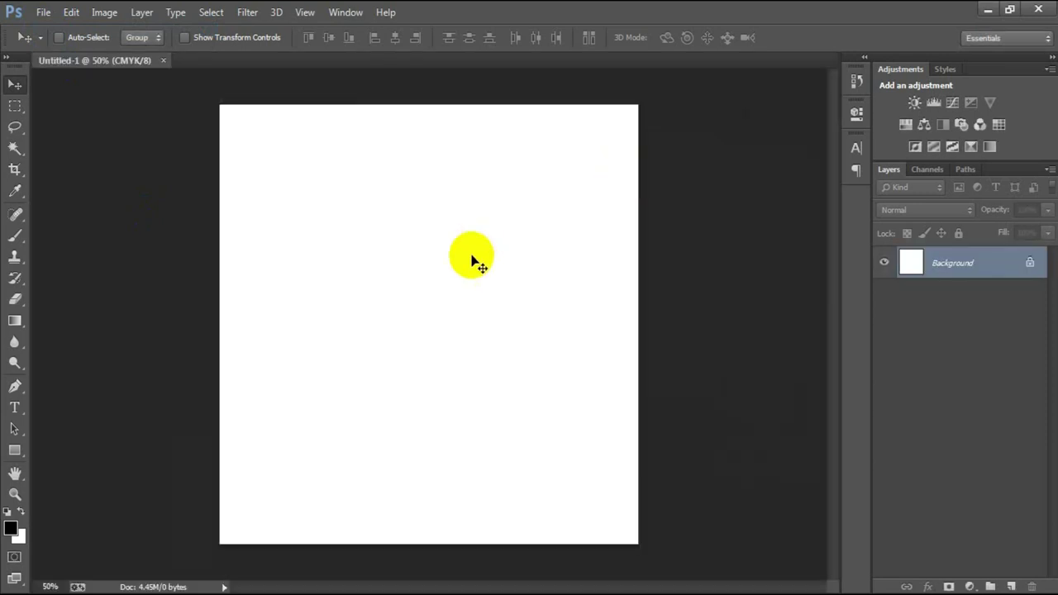
Add a #4e4e4e Solid Color fill layer with an empty layer above it
{"action": "left_click", "coordinate": [961, 583]}
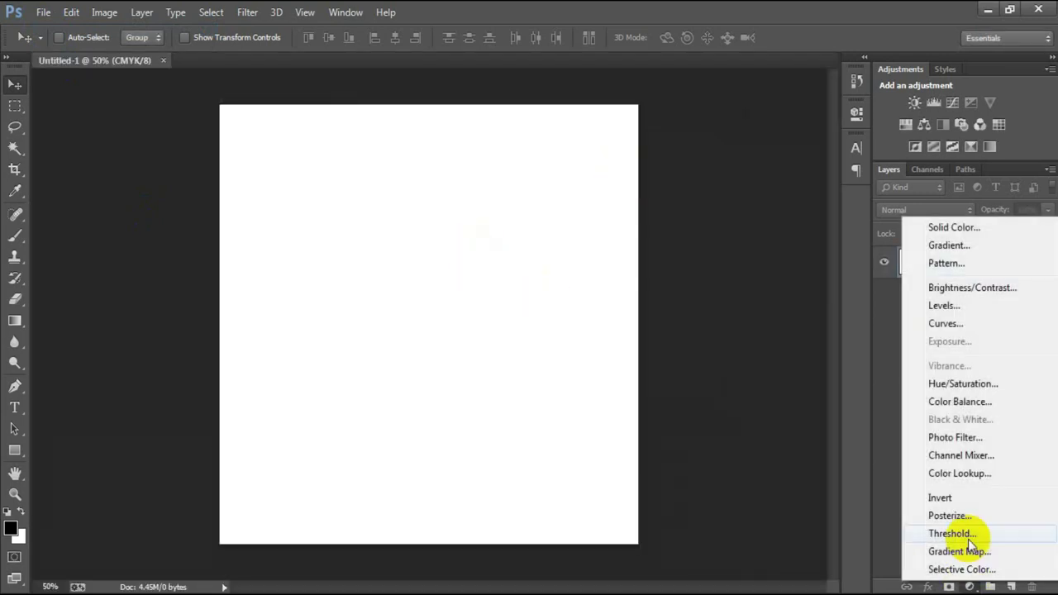
{"action": "left_click", "coordinate": [958, 228]}
{"action": "left_click_drag", "start_coordinate": [597, 288], "coordinate": [520, 274]}
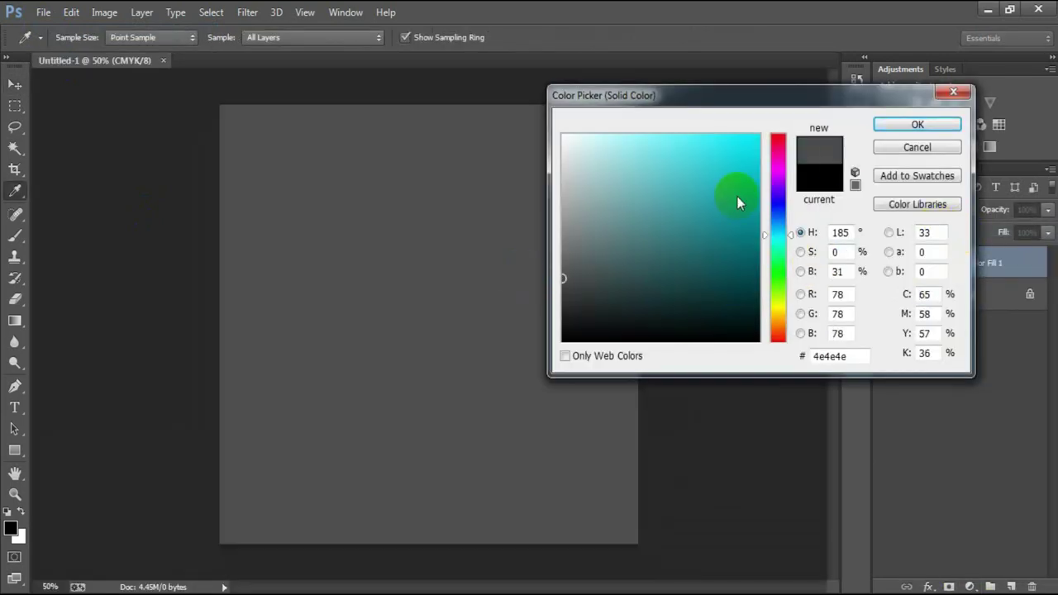
{"action": "left_click", "coordinate": [896, 128]}
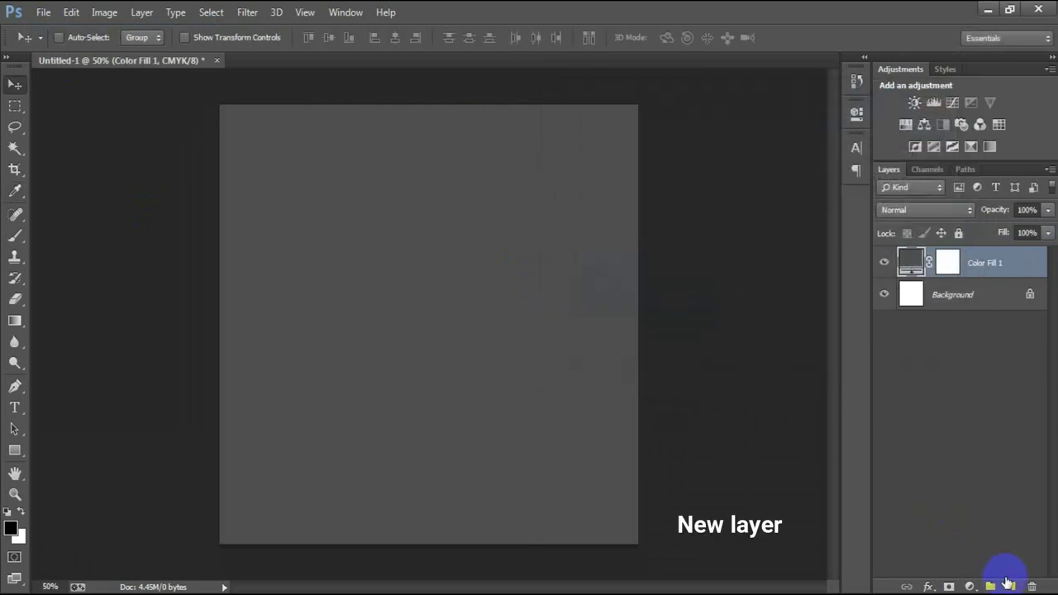
{"action": "left_click", "coordinate": [1010, 583]}
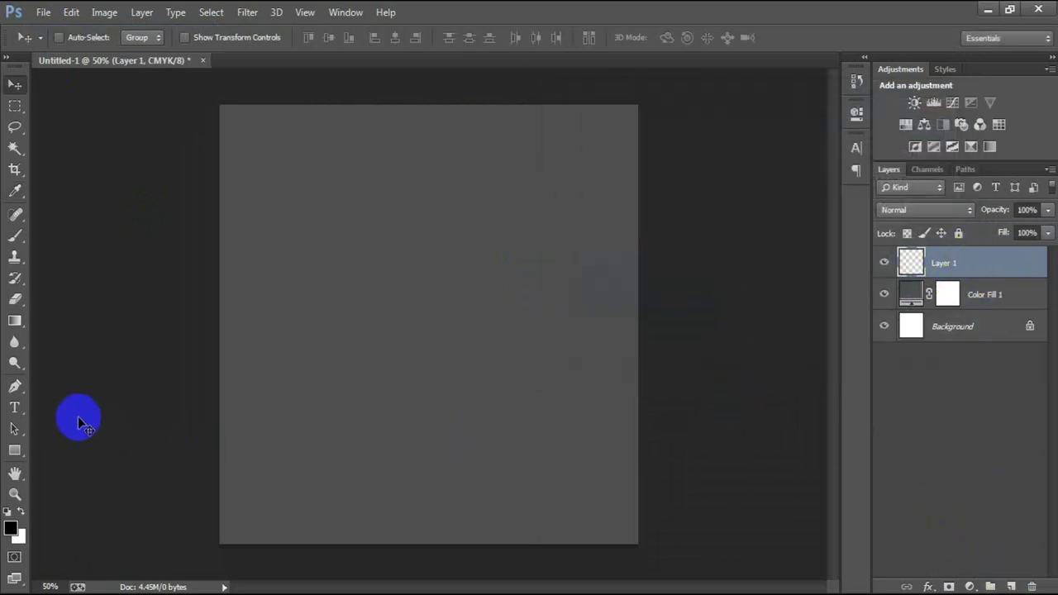
{"action": "left_click", "coordinate": [15, 407]}
Type the heading THIS IS MY and move it toward the top of the canvas
{"action": "left_click", "coordinate": [49, 404]}
{"action": "left_click", "coordinate": [353, 238]}
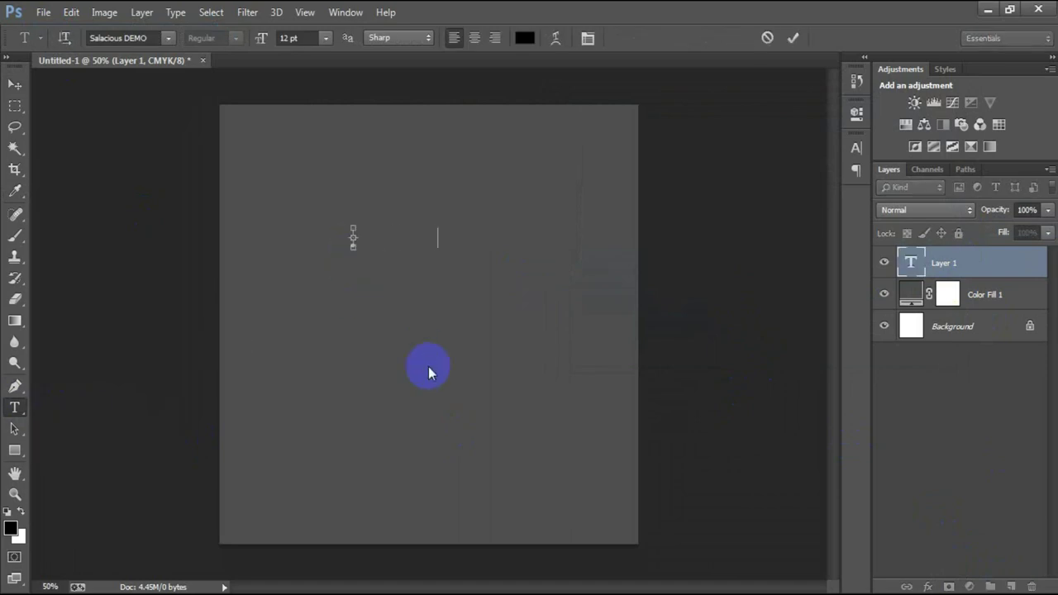
{"action": "type", "text": "THIS IS MY"}
{"action": "left_click", "coordinate": [14, 84]}
{"action": "left_click_drag", "start_coordinate": [392, 248], "coordinate": [421, 179]}
Scale the heading to about 355% and centre it horizontally with the Background layer
{"action": "key", "text": "ctrl+t"}
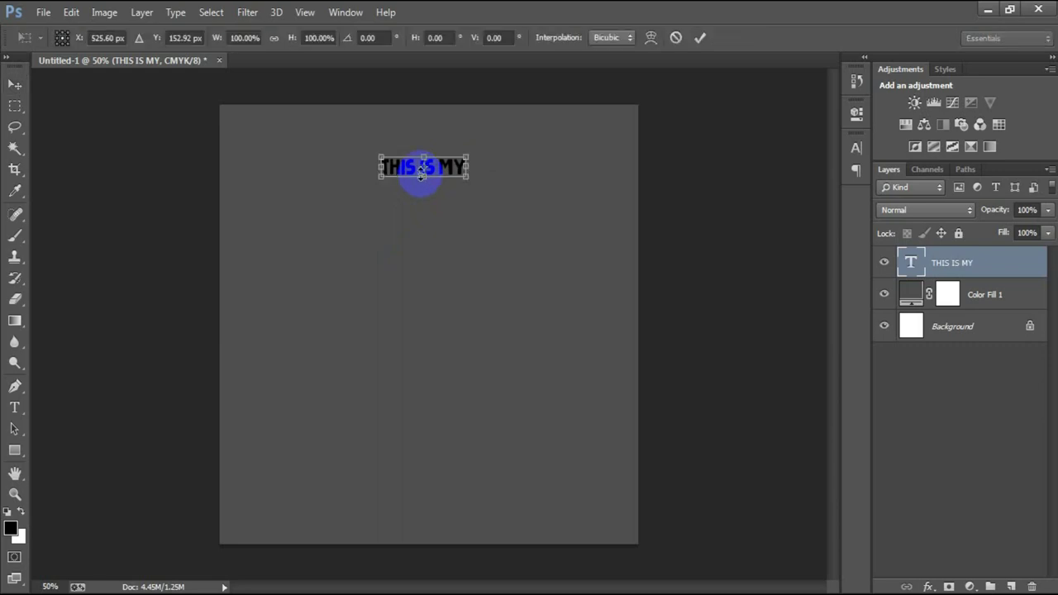
{"action": "left_click_drag", "start_coordinate": [467, 176], "coordinate": [560, 276]}
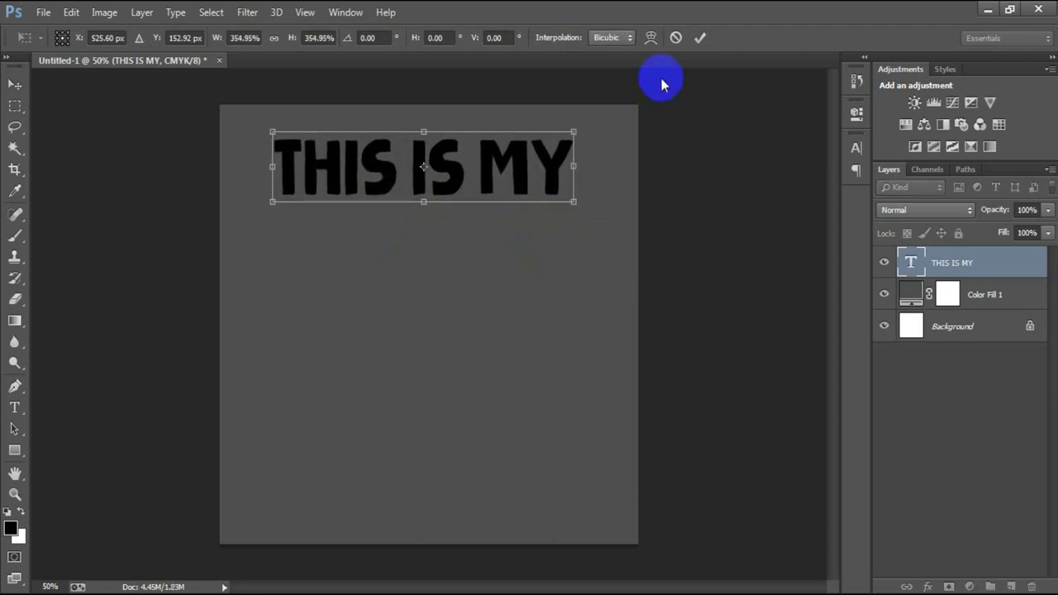
{"action": "left_click", "coordinate": [701, 38]}
{"action": "left_click", "coordinate": [951, 329], "text": "ctrl"}
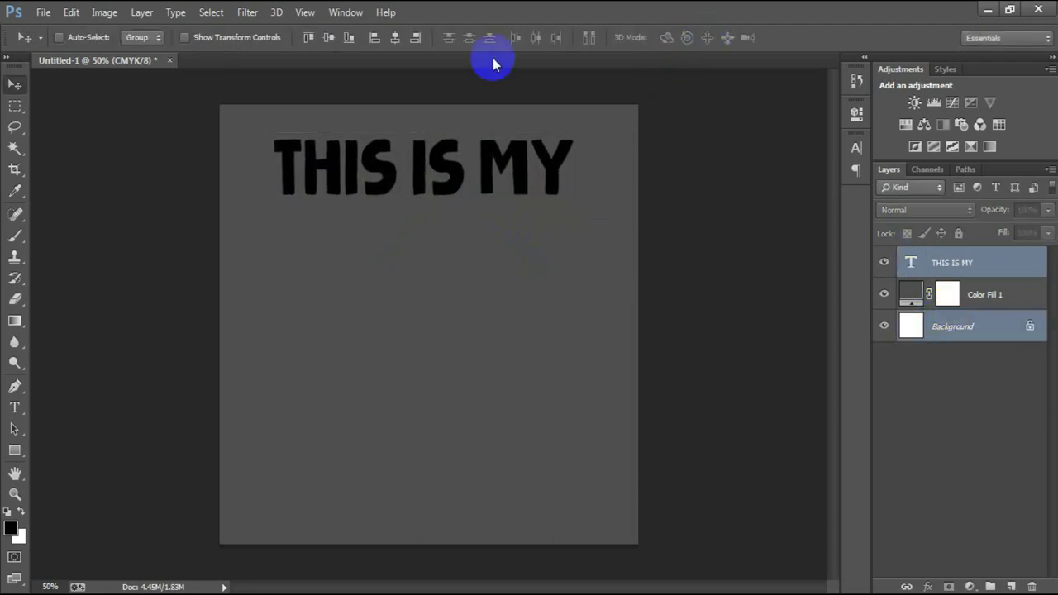
{"action": "left_click", "coordinate": [395, 37]}
{"action": "left_click", "coordinate": [984, 266]}
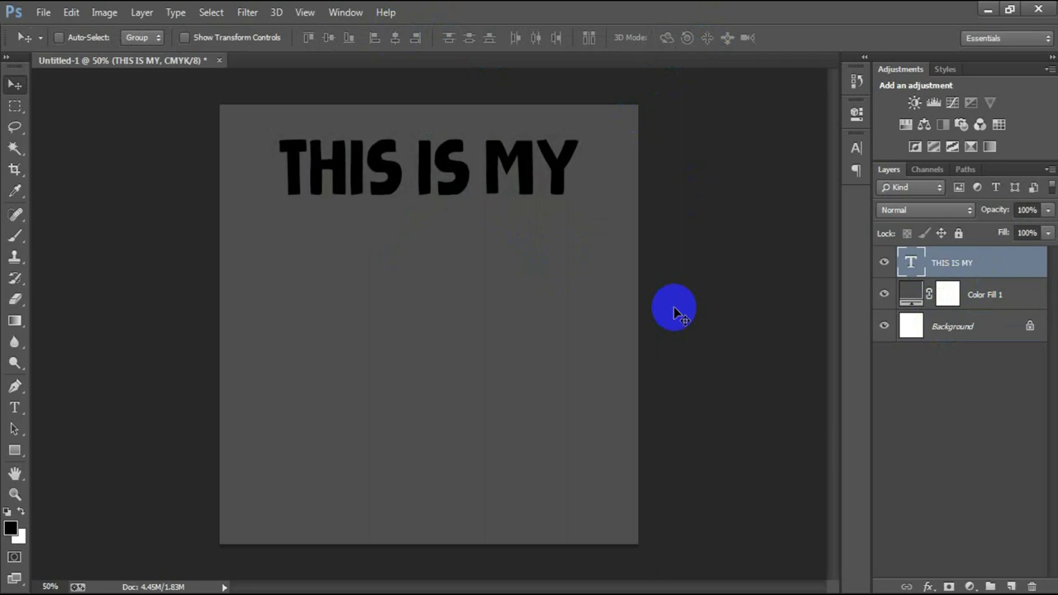
Colour the word THIS light peach #FFD896
{"action": "left_click", "coordinate": [855, 158]}
{"action": "double_click", "coordinate": [909, 267]}
{"action": "left_click_drag", "start_coordinate": [404, 179], "coordinate": [280, 181]}
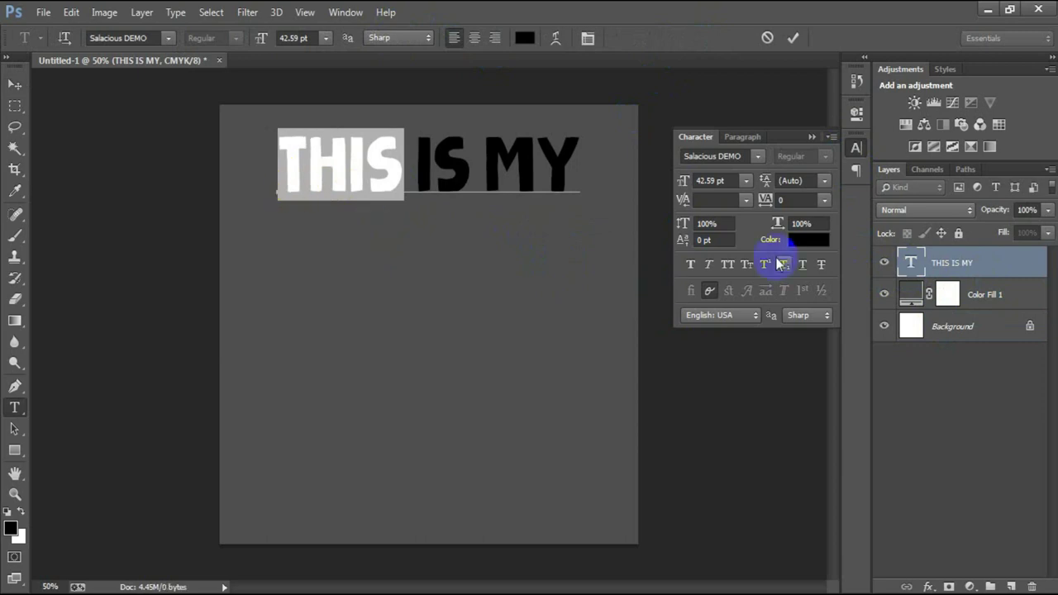
{"action": "left_click", "coordinate": [797, 240]}
{"action": "left_click_drag", "start_coordinate": [850, 357], "coordinate": [794, 358]}
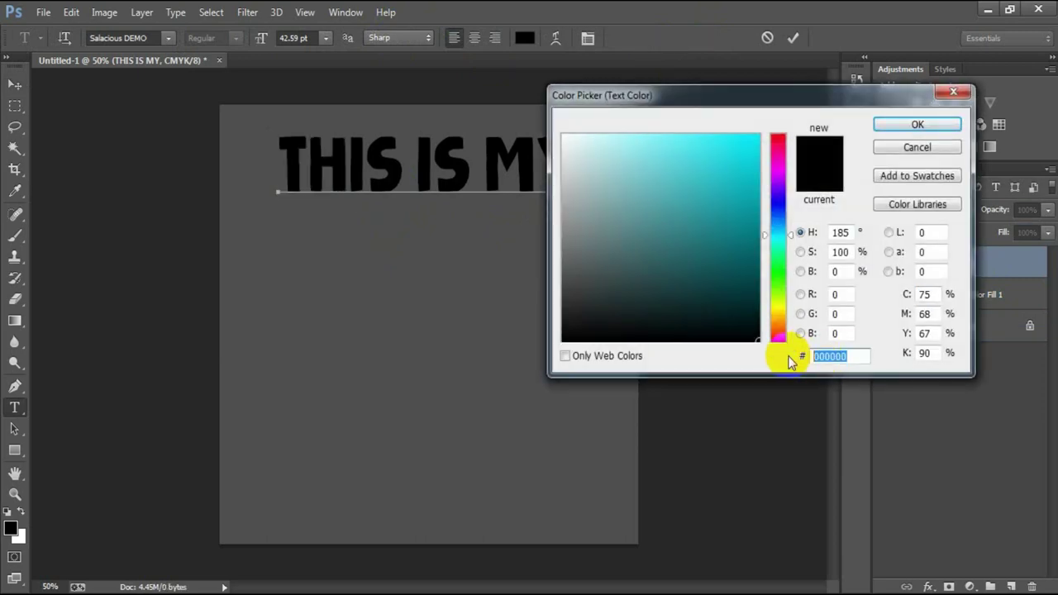
{"action": "type", "text": "FFD"}
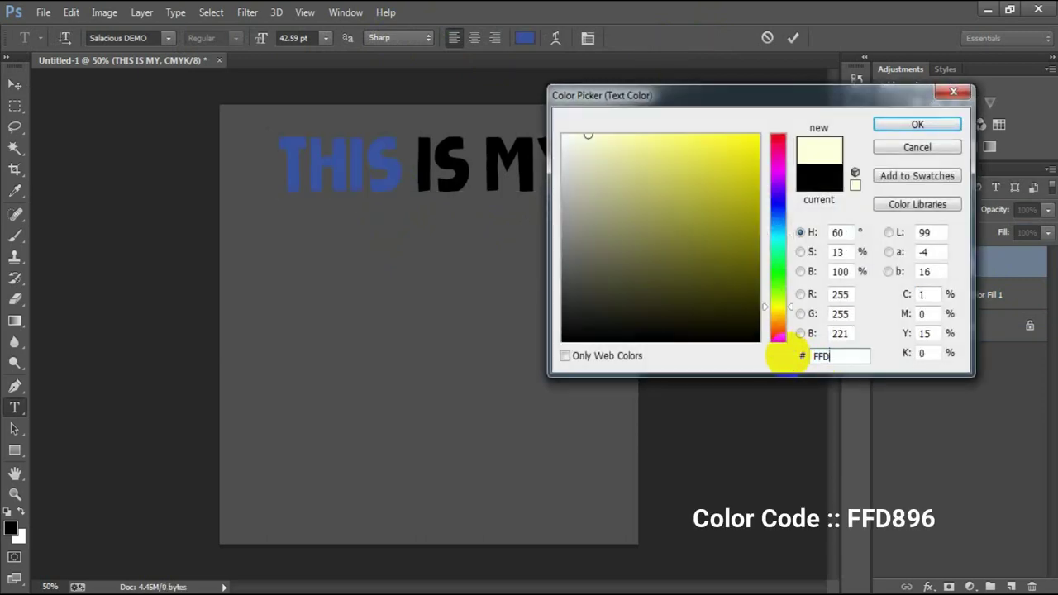
{"action": "type", "text": "89"}
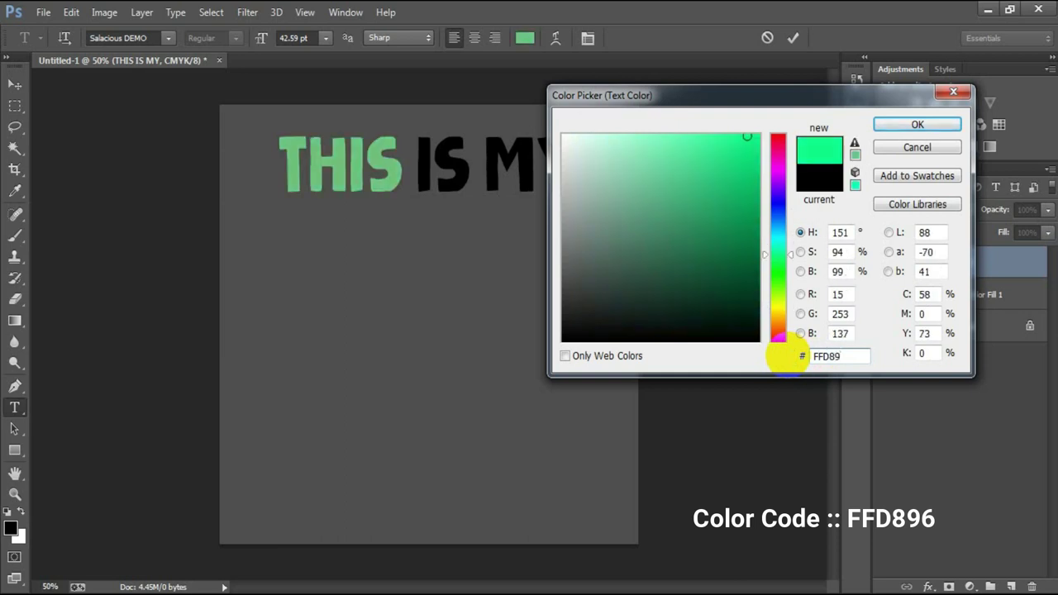
{"action": "type", "text": "6"}
{"action": "left_click", "coordinate": [885, 135]}
Colour the word IS orange #FF783B
{"action": "left_click_drag", "start_coordinate": [473, 169], "coordinate": [420, 174]}
{"action": "left_click", "coordinate": [795, 244]}
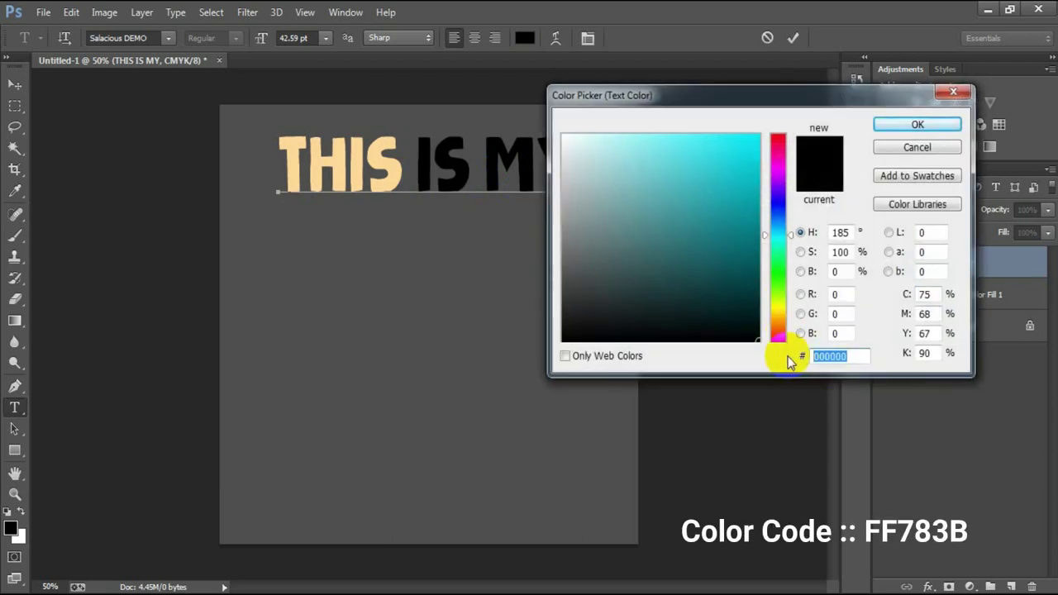
{"action": "type", "text": "FF78"}
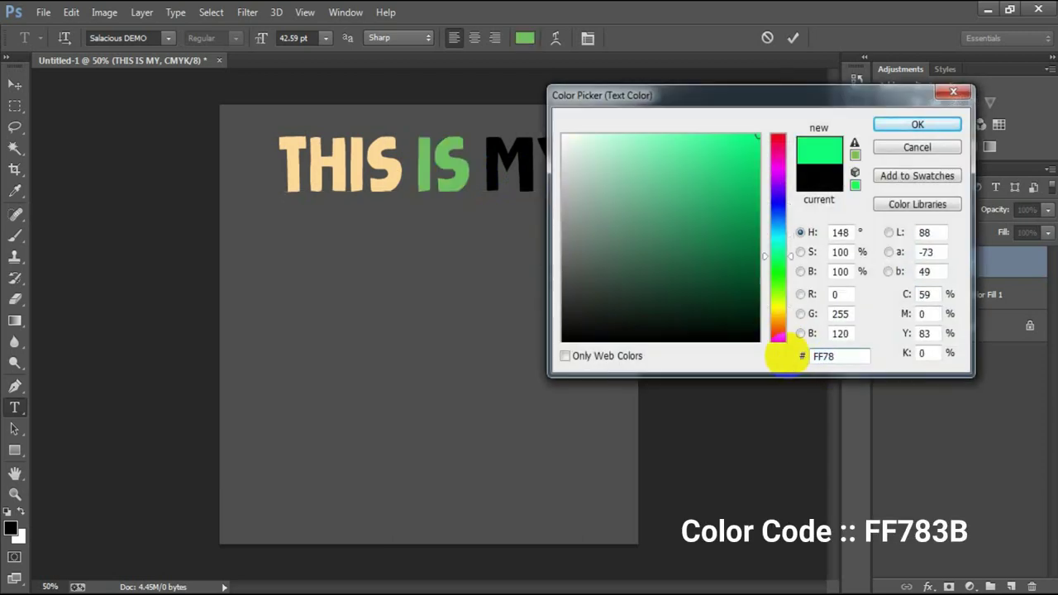
{"action": "type", "text": "3B"}
{"action": "left_click", "coordinate": [896, 124]}
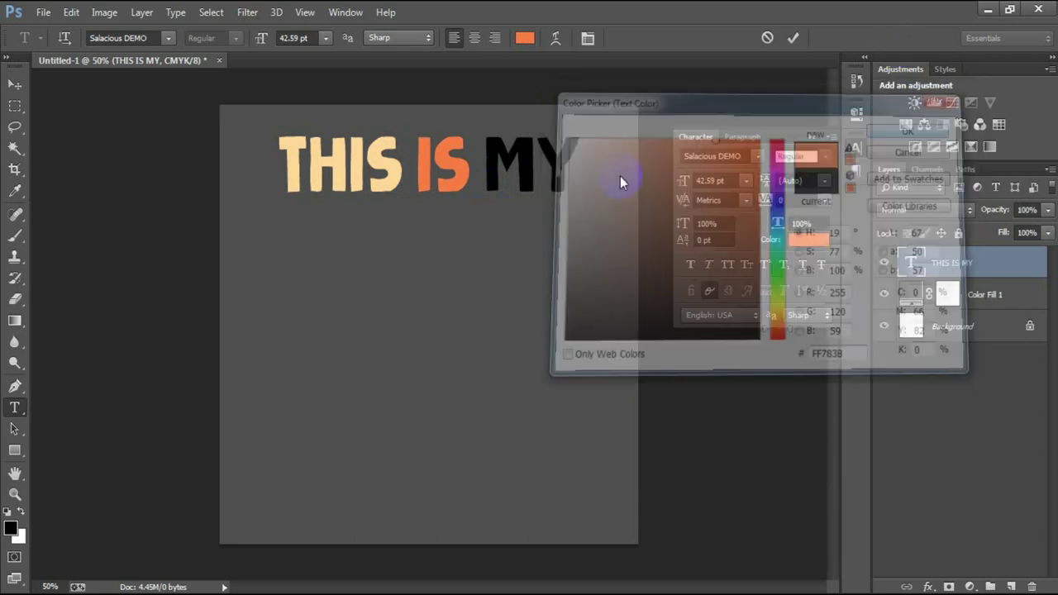
Colour the word MY red #FF1E2C and close the Character panel
{"action": "left_click_drag", "start_coordinate": [579, 171], "coordinate": [514, 171]}
{"action": "left_click", "coordinate": [815, 239]}
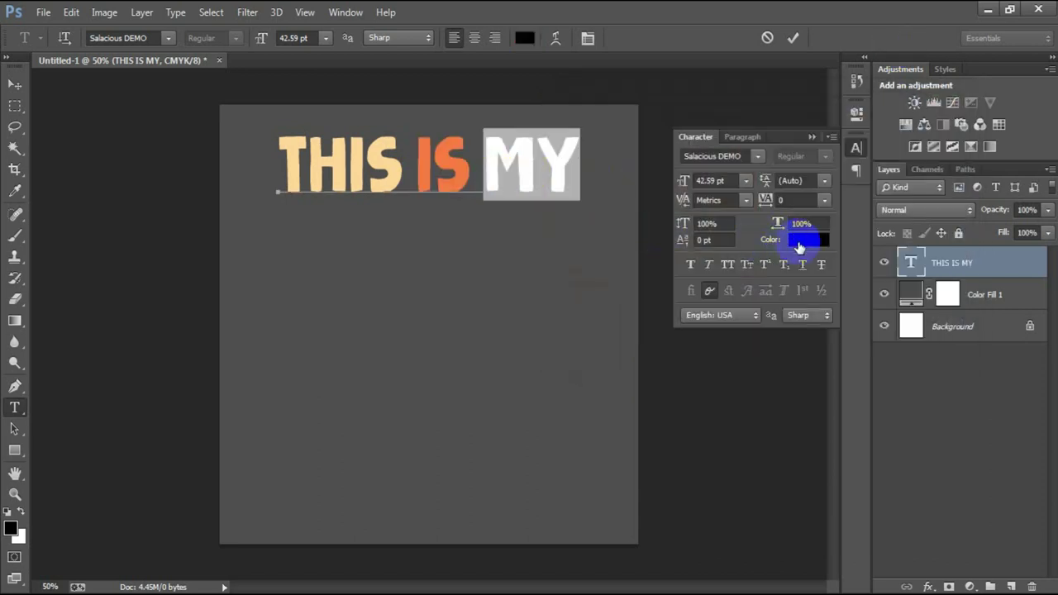
{"action": "left_click_drag", "start_coordinate": [857, 356], "coordinate": [746, 357]}
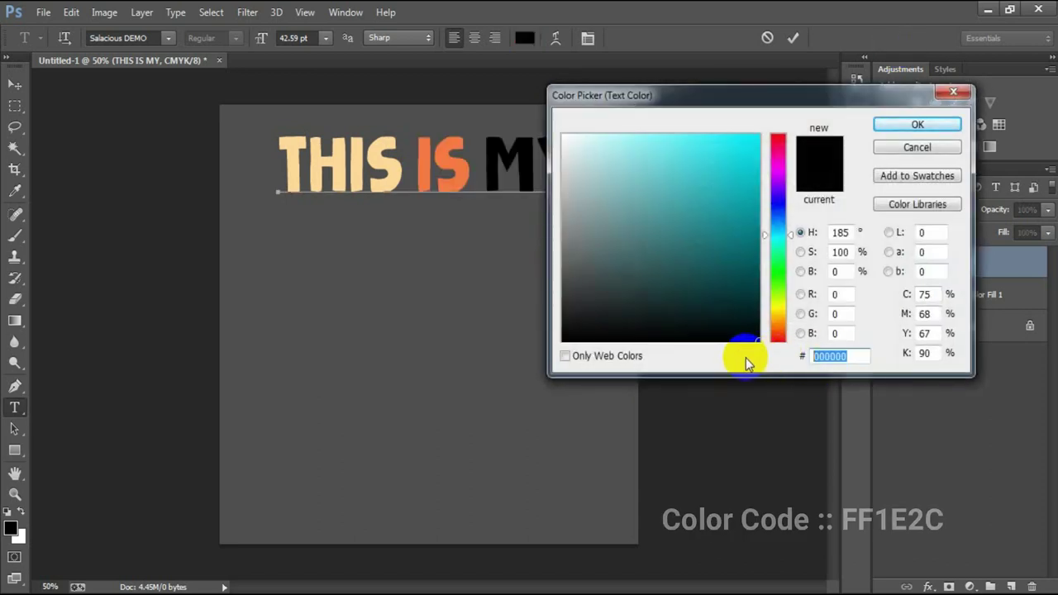
{"action": "type", "text": "FF1E2C"}
{"action": "left_click", "coordinate": [885, 124]}
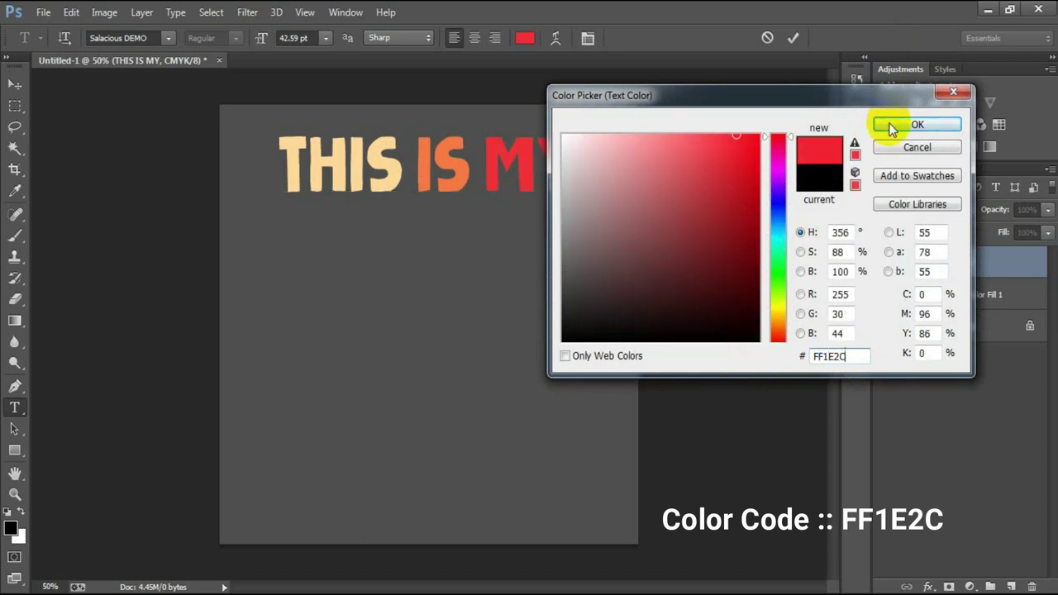
{"action": "left_click", "coordinate": [813, 138]}
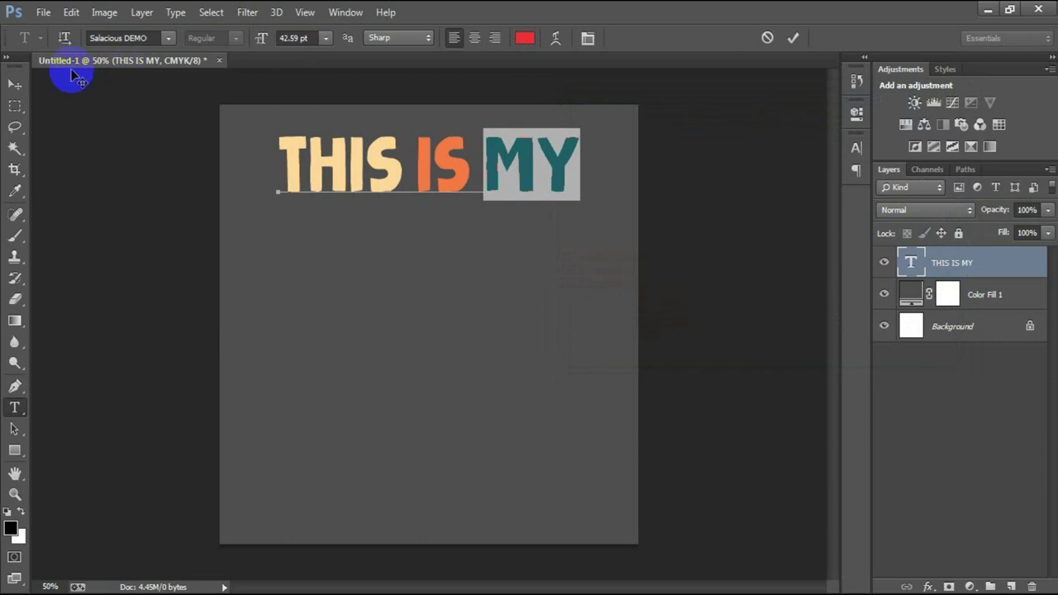
{"action": "left_click", "coordinate": [14, 84]}
Place the black oval image at about quarter size on the left of the canvas
{"action": "left_click", "coordinate": [43, 12]}
{"action": "left_click", "coordinate": [87, 259]}
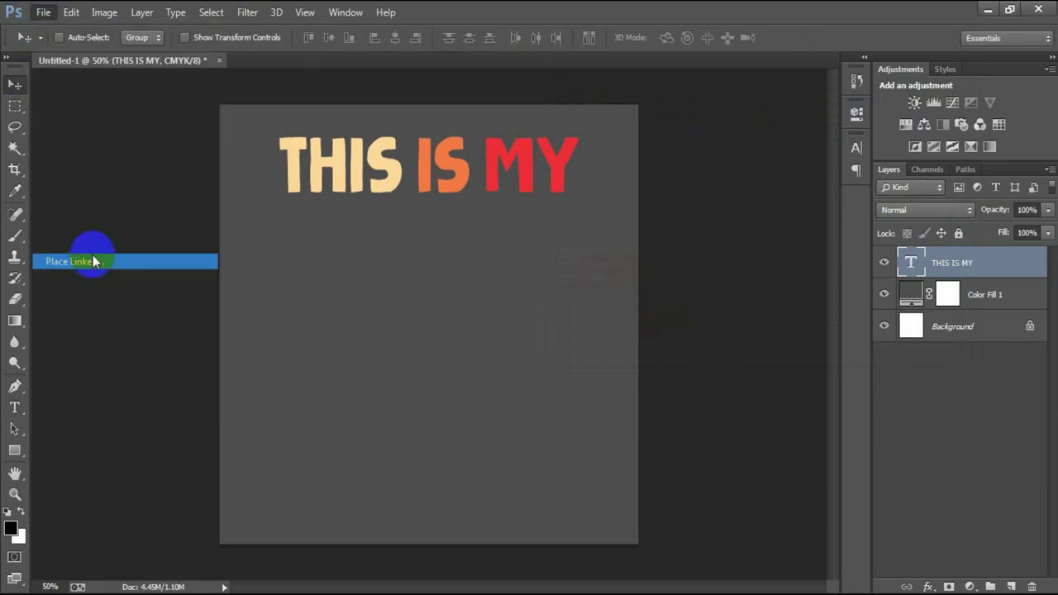
{"action": "double_click", "coordinate": [788, 182]}
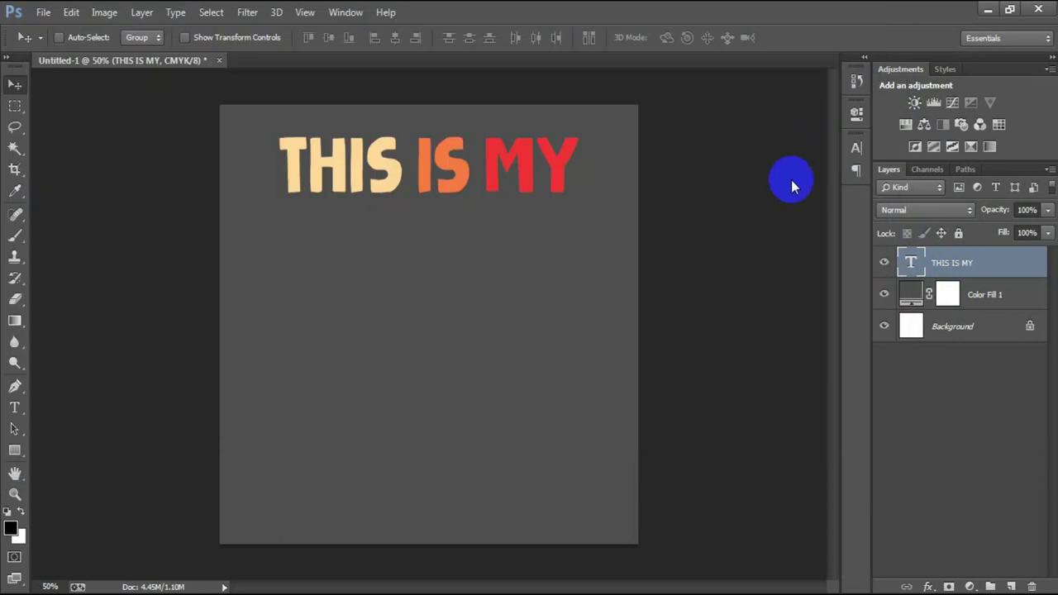
{"action": "mouse_move", "coordinate": [633, 105]}
{"action": "left_mouse_down"}
{"action": "mouse_move", "coordinate": [549, 220]}
{"action": "mouse_move", "coordinate": [530, 213]}
{"action": "left_mouse_up"}
{"action": "left_click_drag", "start_coordinate": [470, 325], "coordinate": [347, 313]}
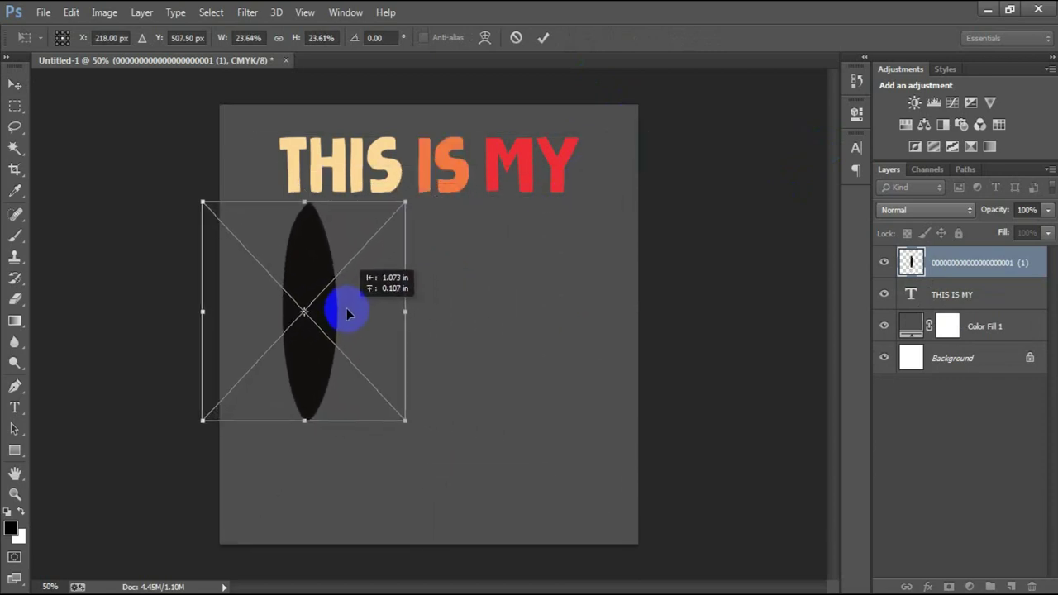
{"action": "left_click", "coordinate": [543, 37]}
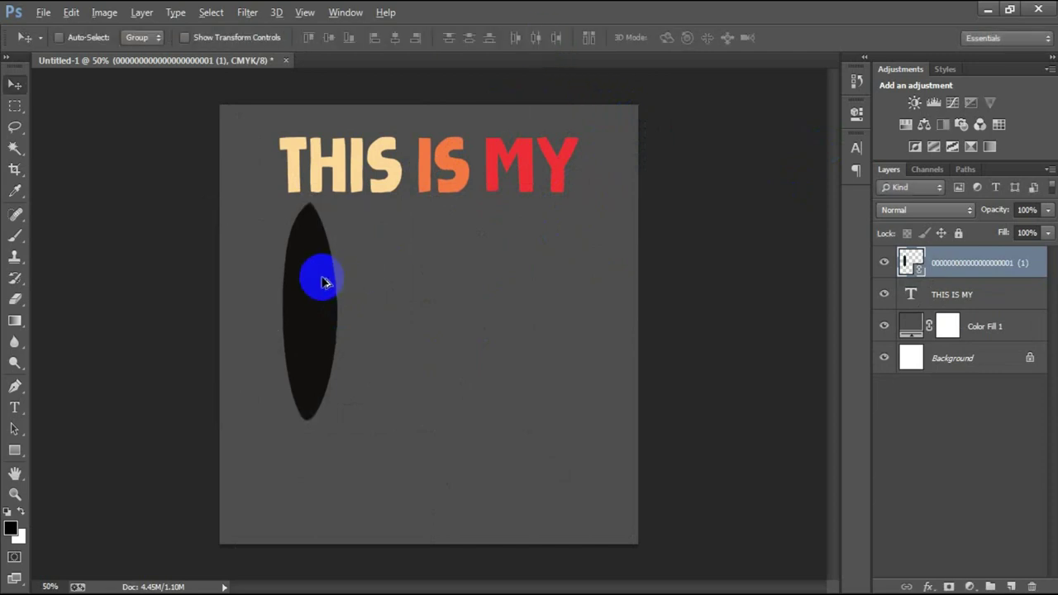
Alt-drag copies of the oval into a row of six beneath the heading
{"action": "left_click_drag", "start_coordinate": [322, 283], "coordinate": [376, 284]}
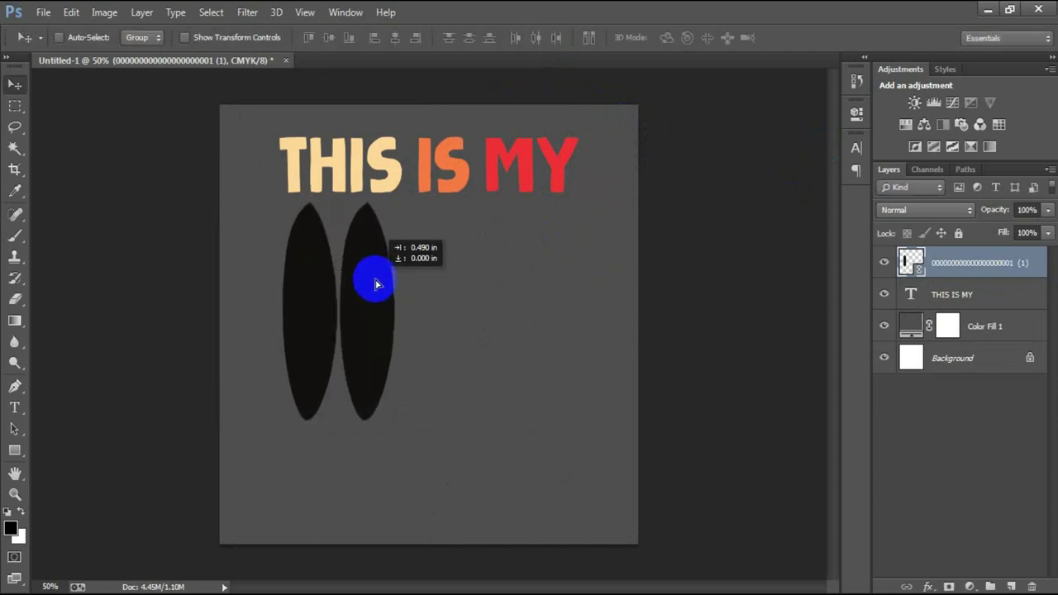
{"action": "left_click_drag", "start_coordinate": [380, 284], "coordinate": [381, 283]}
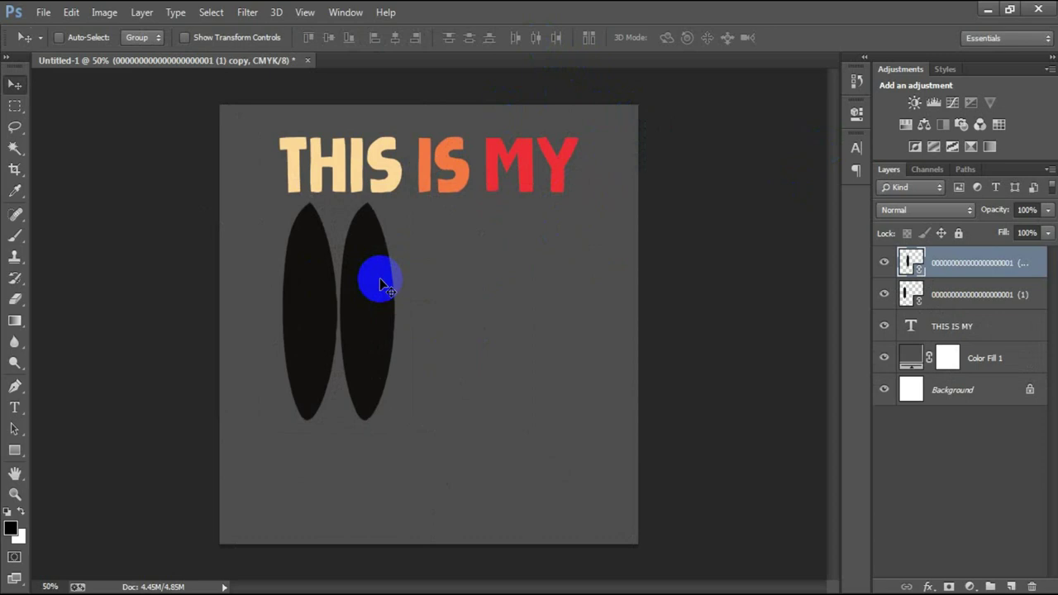
{"action": "left_click", "coordinate": [962, 304], "text": "shift"}
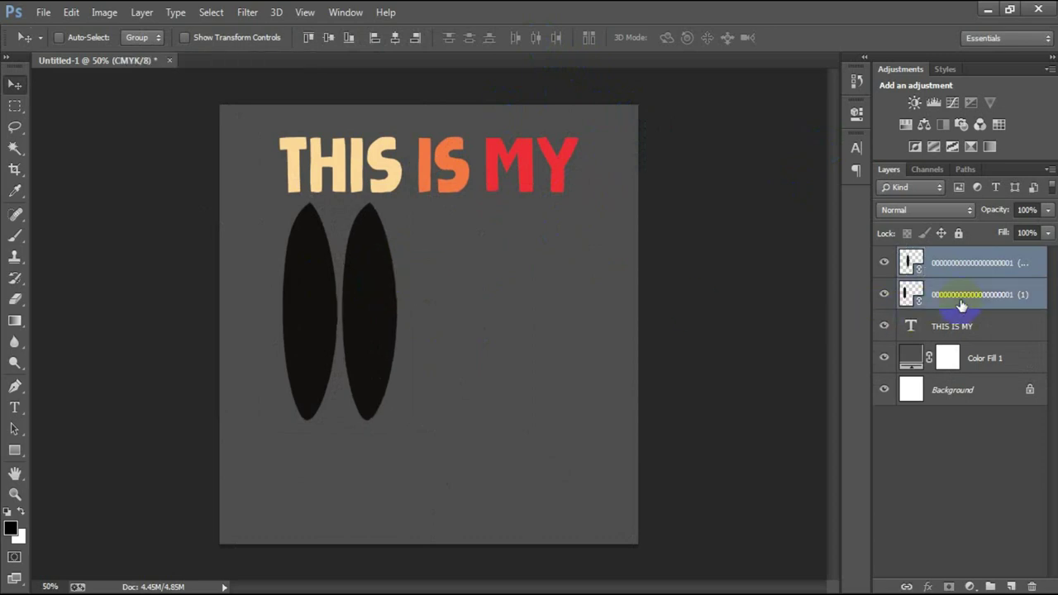
{"action": "mouse_move", "coordinate": [403, 374]}
{"action": "left_mouse_down"}
{"action": "mouse_move", "coordinate": [503, 357]}
{"action": "mouse_move", "coordinate": [496, 331]}
{"action": "mouse_move", "coordinate": [607, 329]}
{"action": "left_mouse_up"}
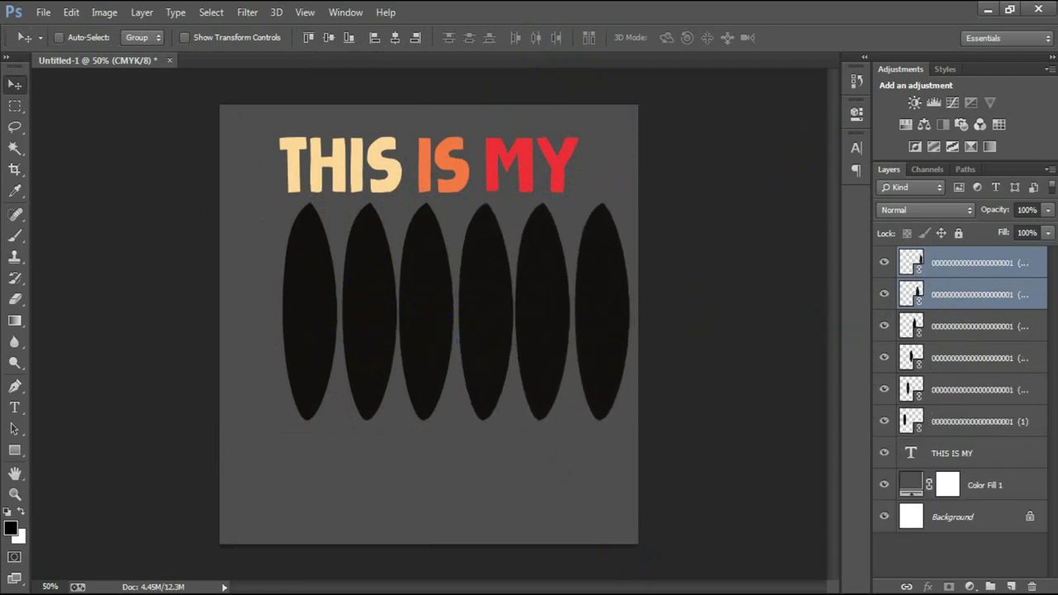
Delete the extra oval and distribute the remaining five by horizontal centres
{"action": "left_click", "coordinate": [952, 273]}
{"action": "key", "text": "Delete"}
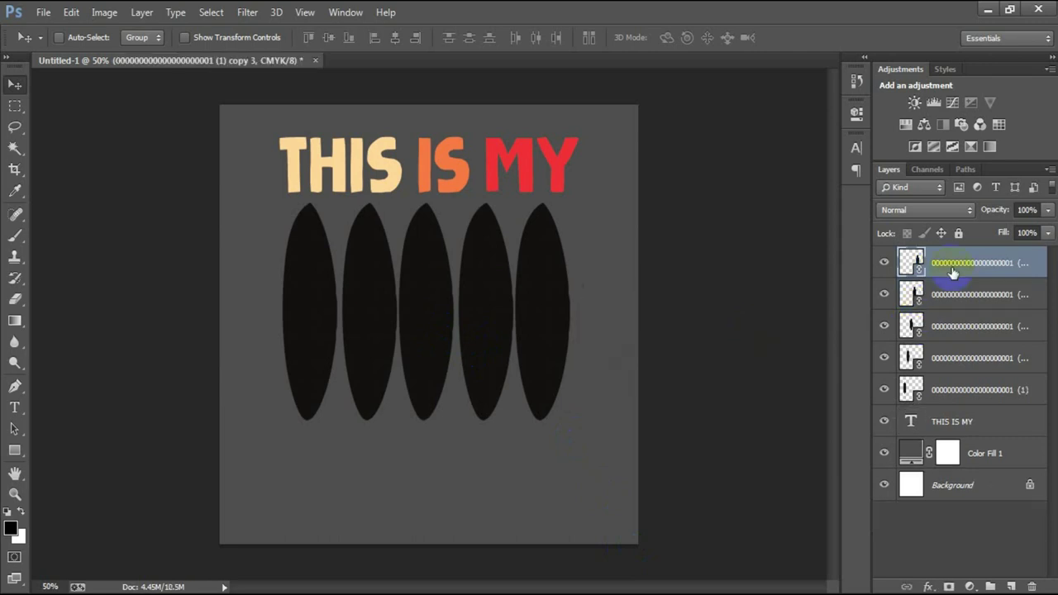
{"action": "left_click", "coordinate": [981, 388], "text": "shift"}
{"action": "key", "text": "Right"}
{"action": "key", "text": "Right"}
{"action": "key", "text": "Right"}
{"action": "key", "text": "Right"}
{"action": "key", "text": "Right"}
{"action": "key", "text": "Right"}
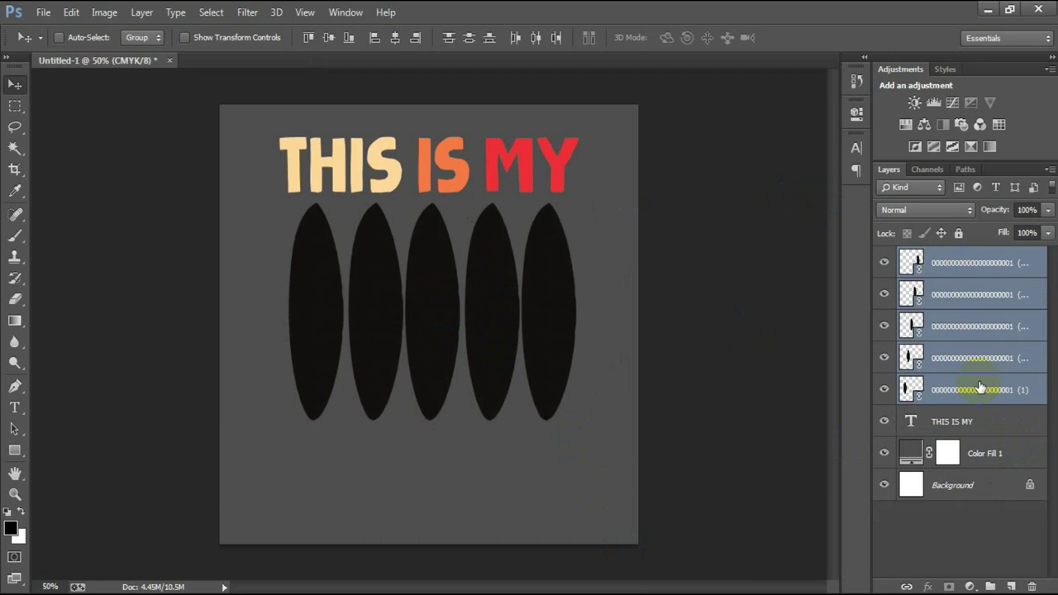
{"action": "left_click", "coordinate": [556, 62]}
{"action": "left_click", "coordinate": [536, 38]}
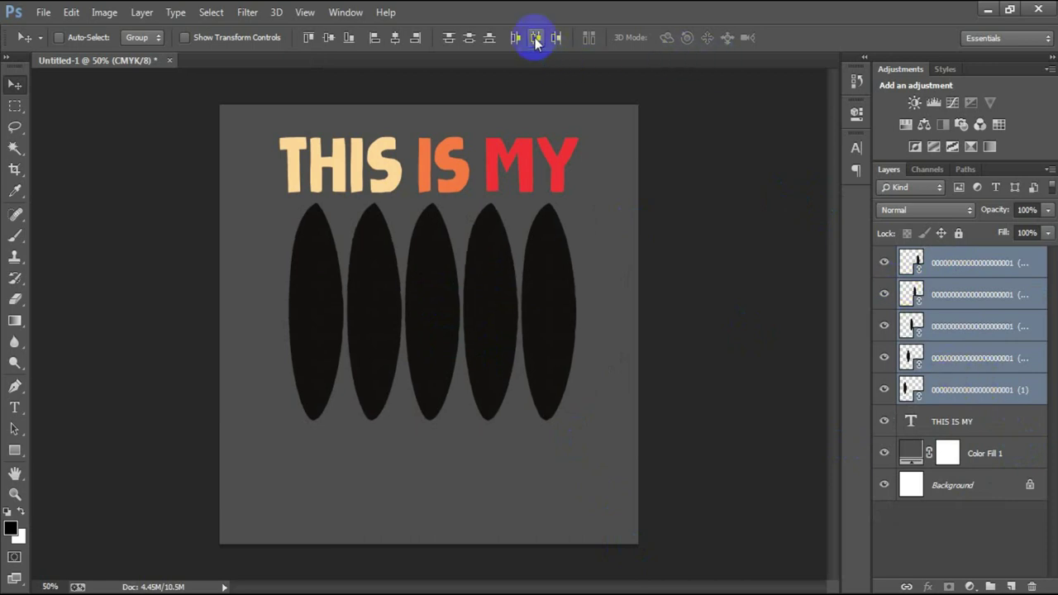
Rasterize the five oval layers and merge them into one layer
{"action": "right_click", "coordinate": [967, 318]}
{"action": "left_click", "coordinate": [703, 303]}
{"action": "left_click", "coordinate": [807, 386]}
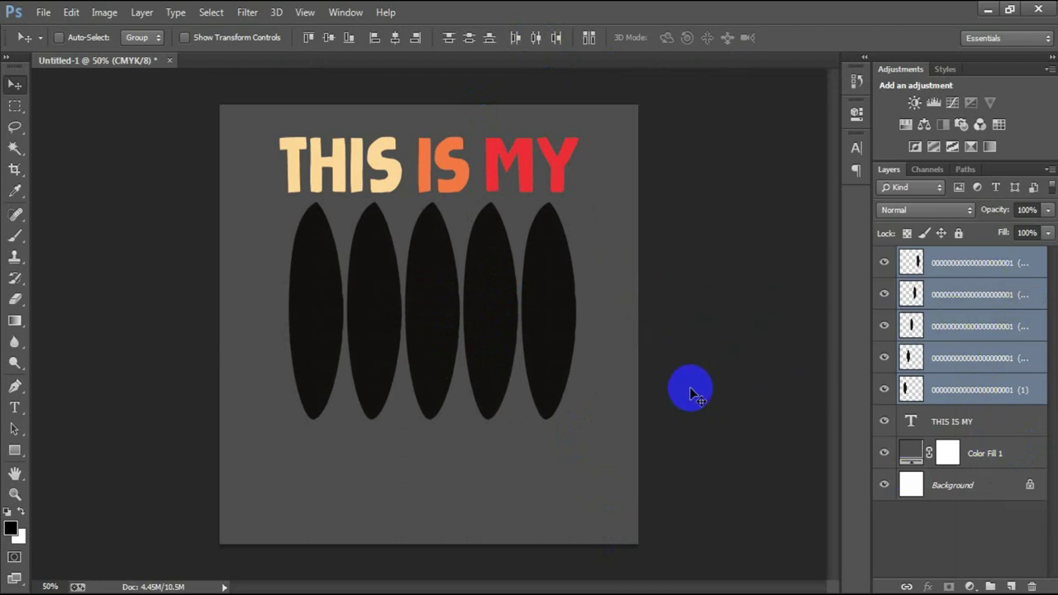
{"action": "key", "text": "ctrl+e"}
{"action": "left_click", "coordinate": [777, 376]}
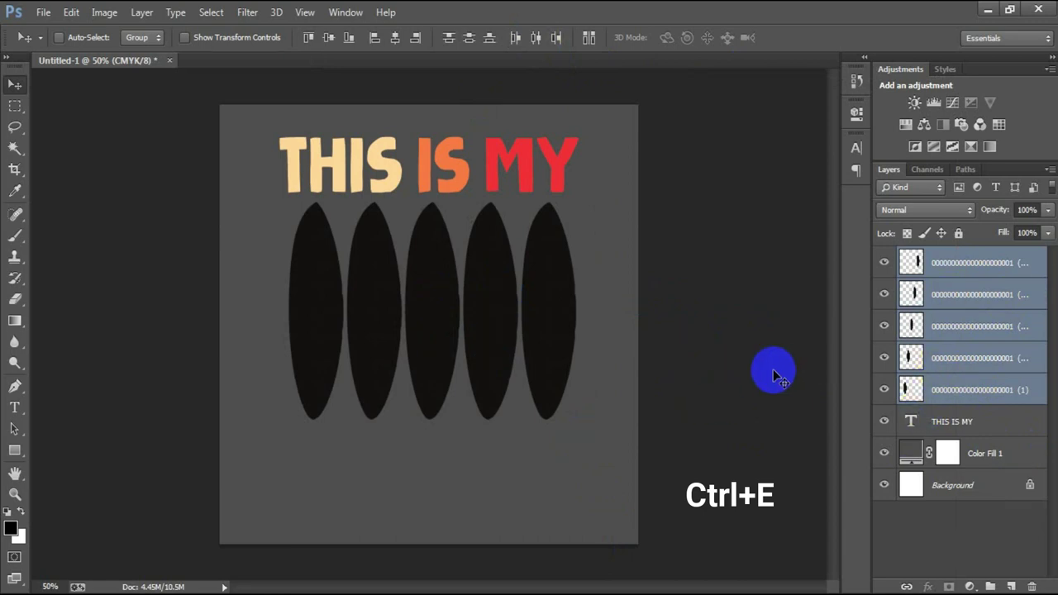
{"action": "left_click", "coordinate": [885, 263]}
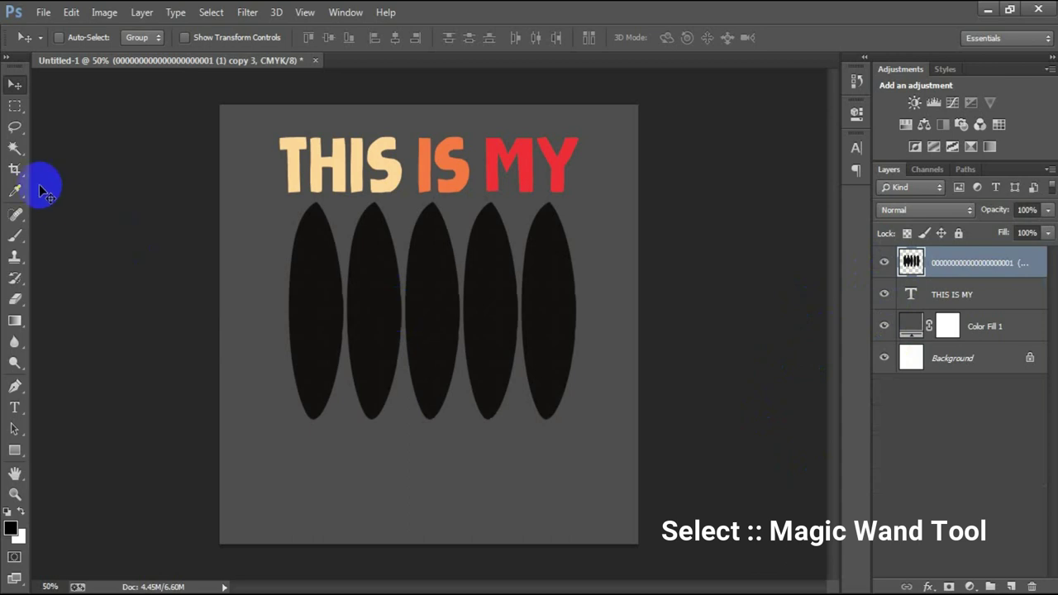
Magic Wand select the first oval and fill it yellow #FFAE00
{"action": "left_click", "coordinate": [15, 148]}
{"action": "left_click", "coordinate": [75, 155]}
{"action": "left_click", "coordinate": [312, 325]}
{"action": "left_click", "coordinate": [17, 531]}
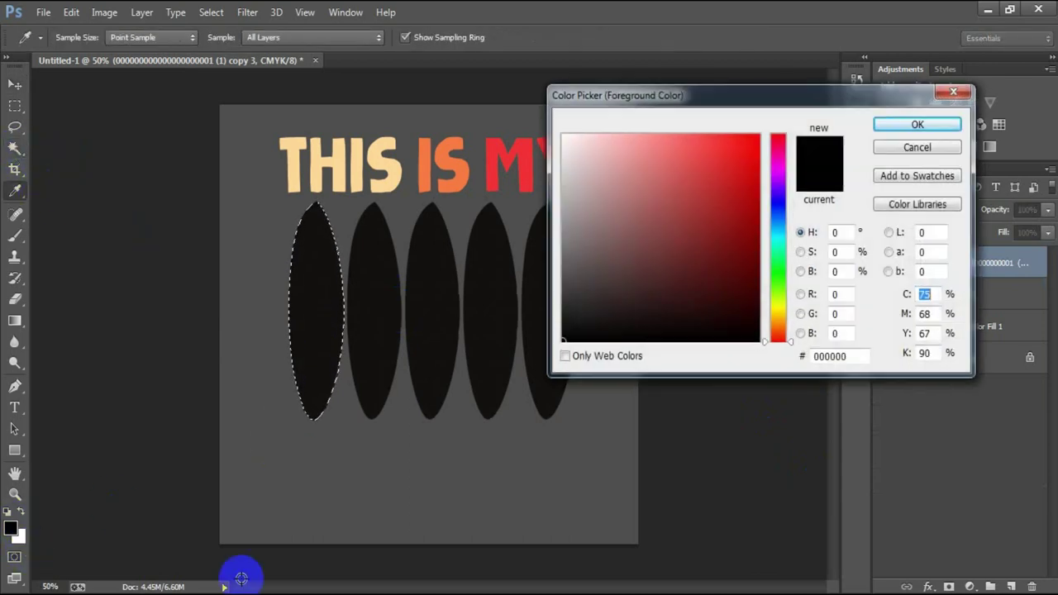
{"action": "double_click", "coordinate": [830, 356]}
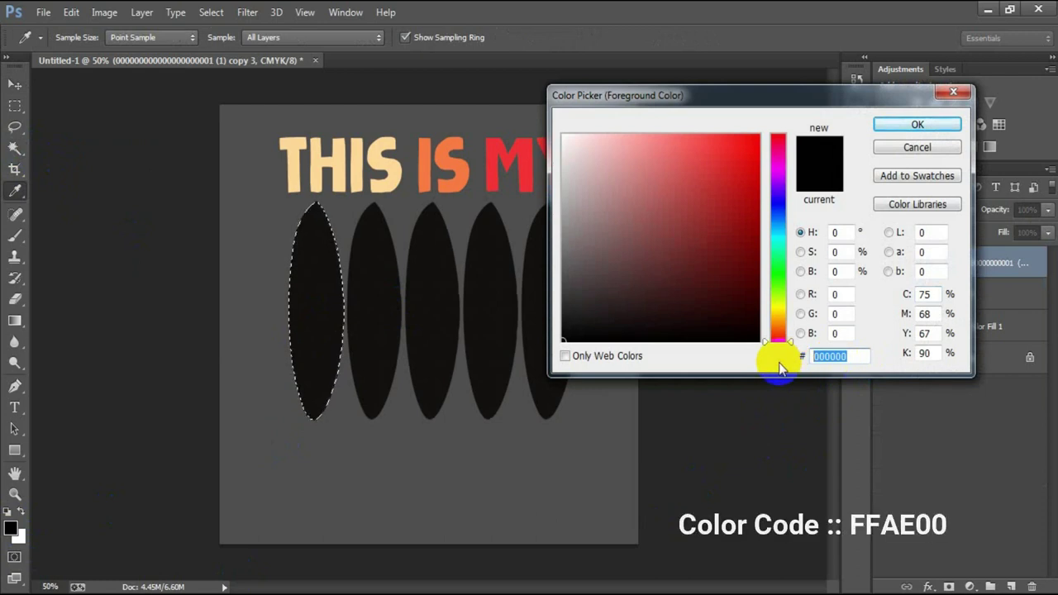
{"action": "type", "text": "FFA"}
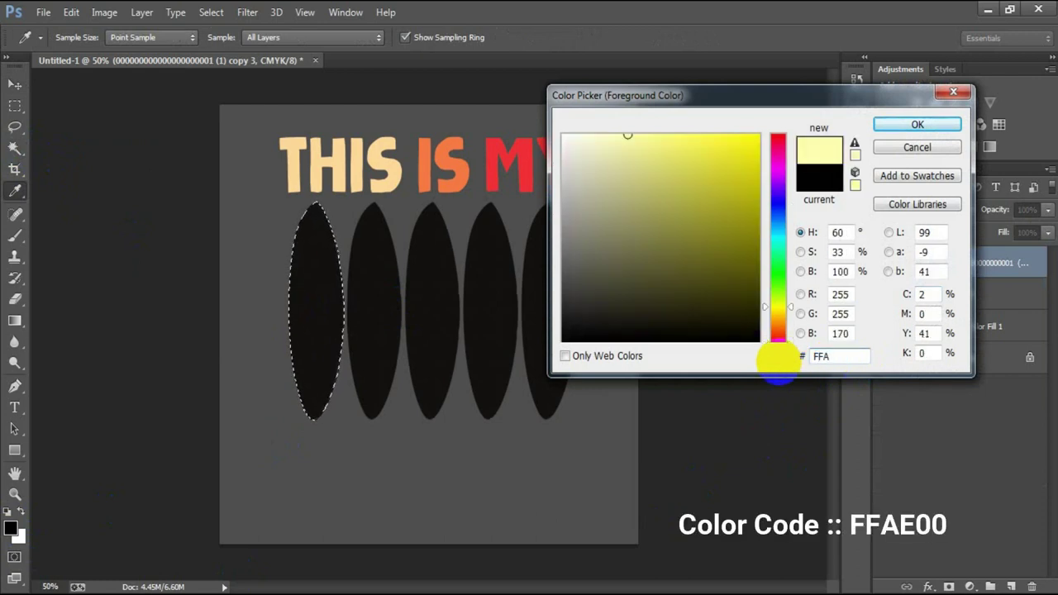
{"action": "type", "text": "E00"}
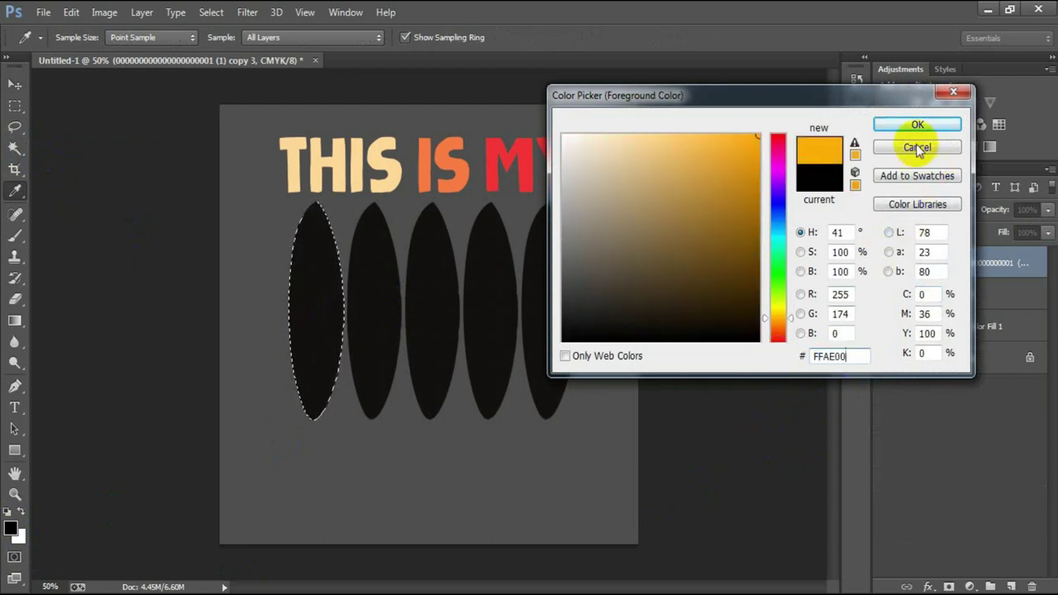
{"action": "left_click", "coordinate": [917, 124]}
{"action": "key", "text": "alt+BackSpace"}
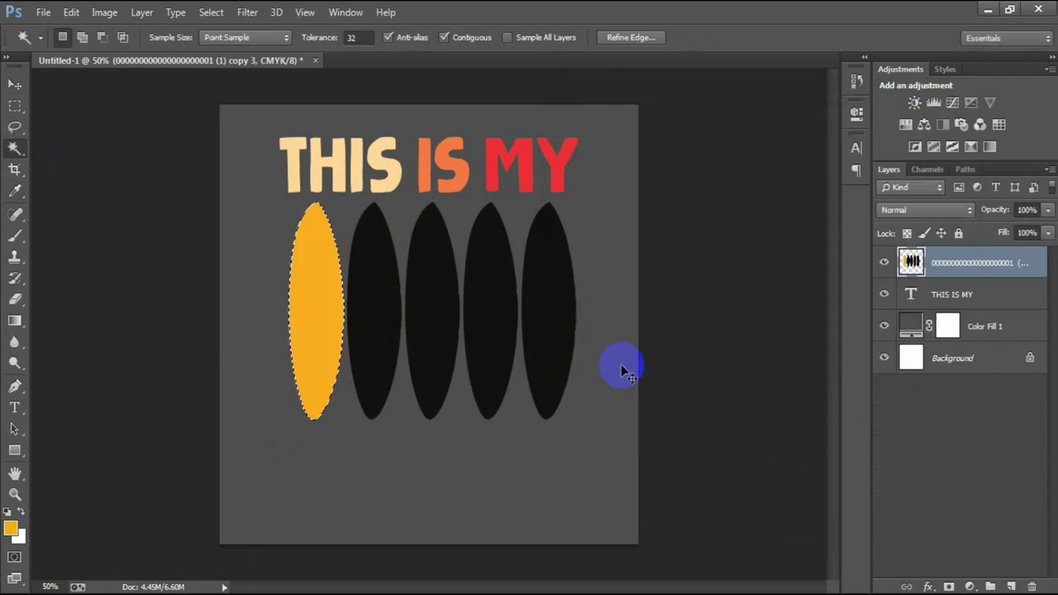
Fill the second oval teal #269990
{"action": "left_click", "coordinate": [371, 324]}
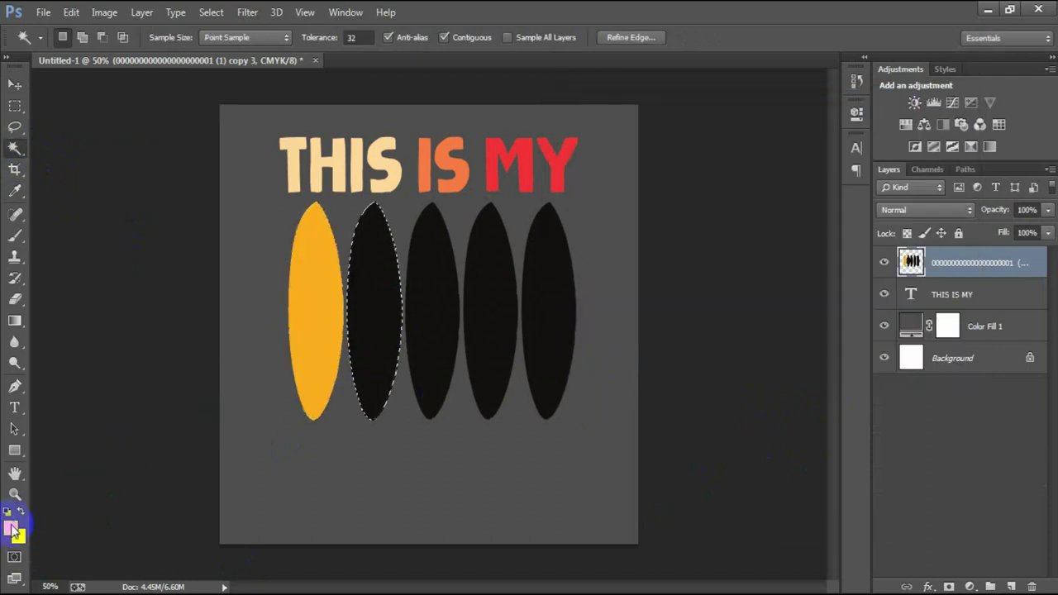
{"action": "left_click", "coordinate": [11, 528]}
{"action": "left_click_drag", "start_coordinate": [846, 358], "coordinate": [824, 357]}
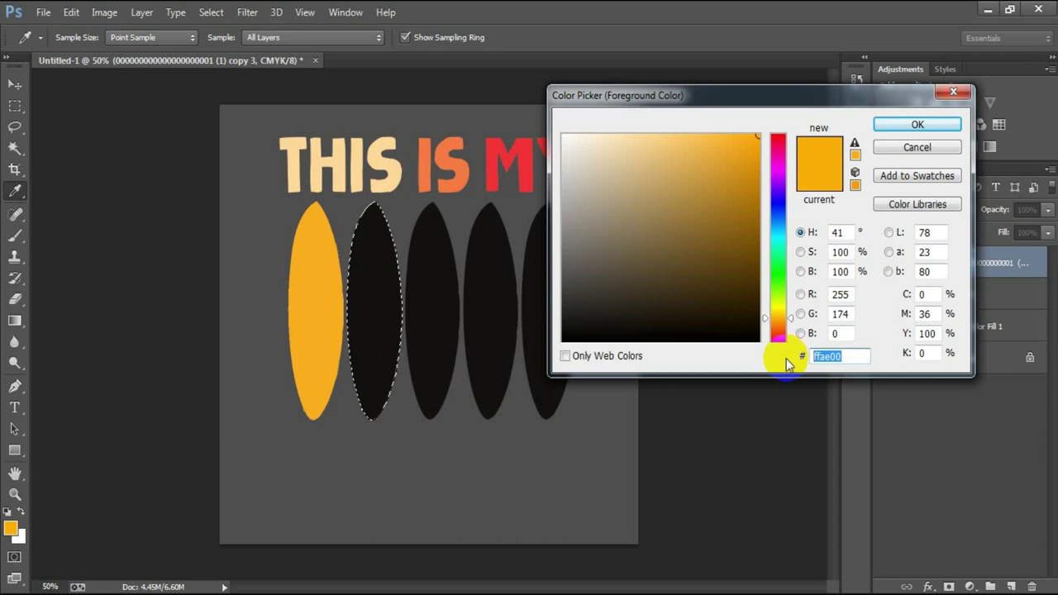
{"action": "type", "text": "26"}
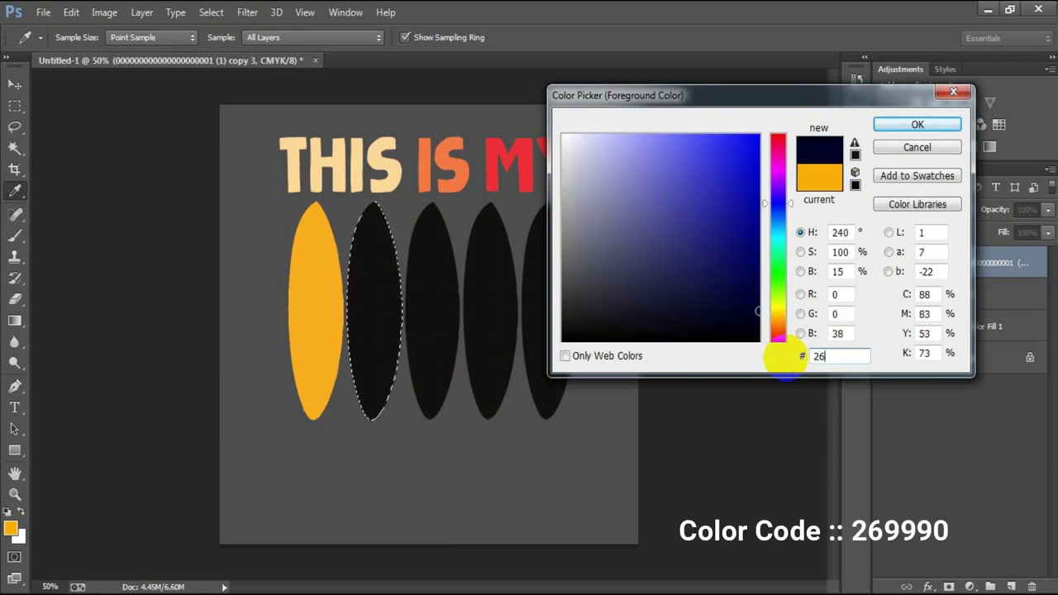
{"action": "type", "text": "9990"}
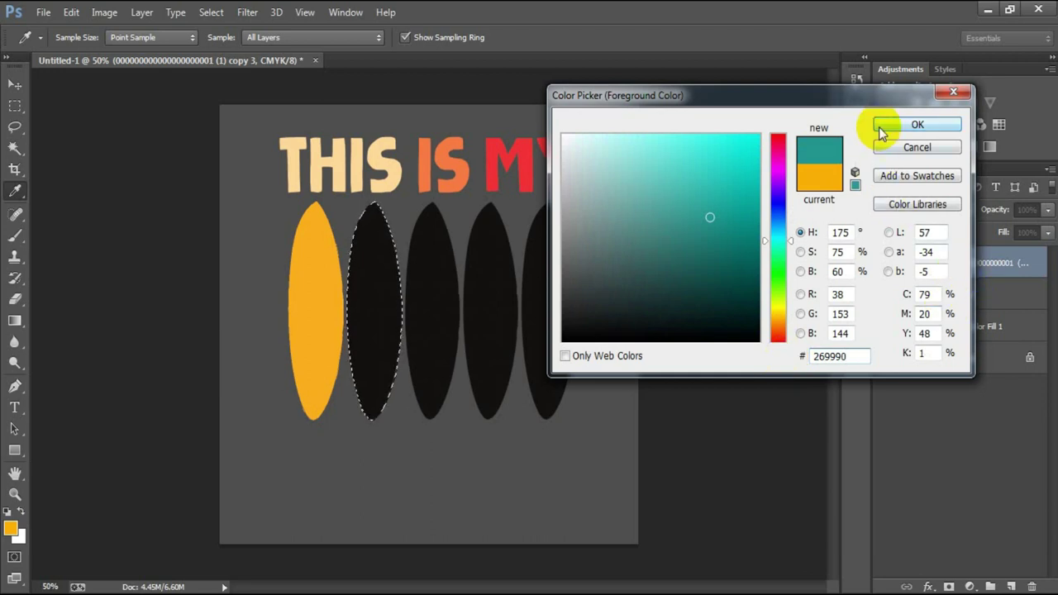
{"action": "left_click", "coordinate": [889, 126]}
{"action": "key", "text": "w"}
{"action": "key", "text": "alt+BackSpace"}
Fill the third oval red #FF0009 and the fourth orange #FF7740
{"action": "left_click", "coordinate": [435, 318]}
{"action": "left_click", "coordinate": [10, 531]}
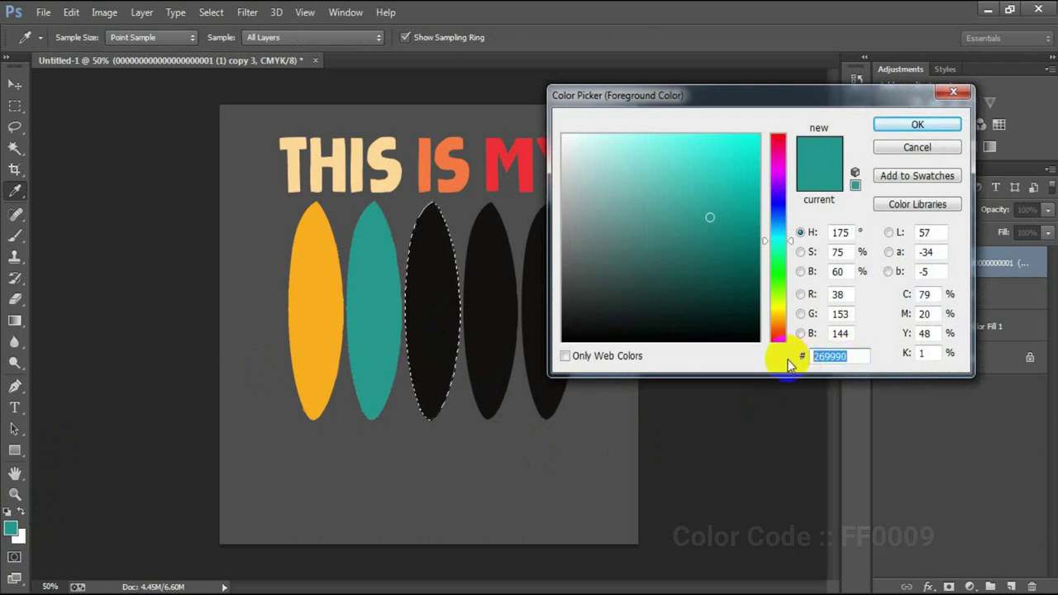
{"action": "type", "text": "FF0009"}
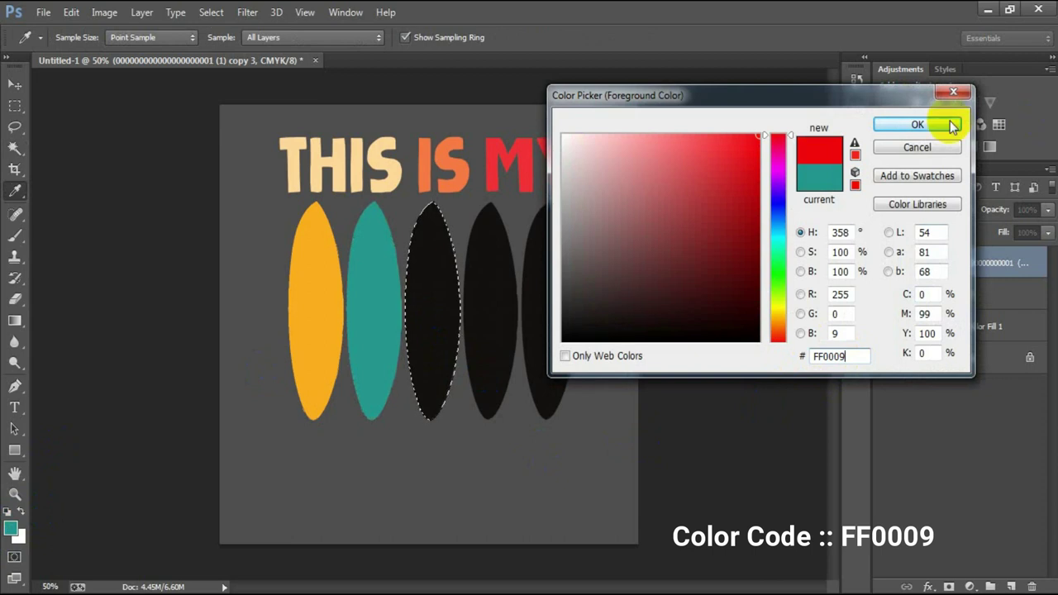
{"action": "left_click", "coordinate": [918, 124]}
{"action": "key", "text": "alt+BackSpace"}
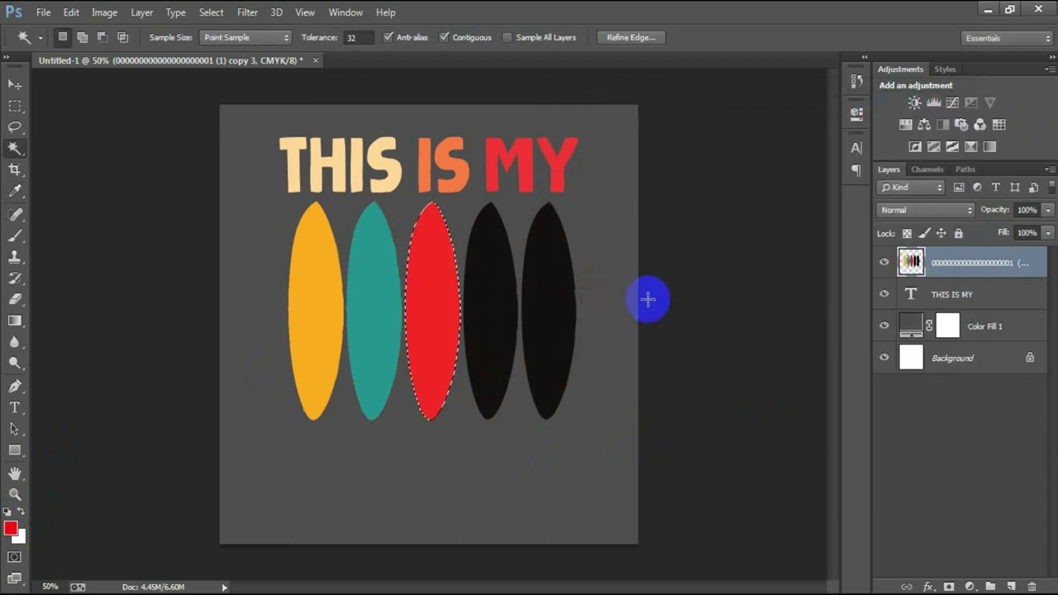
{"action": "left_click", "coordinate": [491, 323]}
{"action": "left_click", "coordinate": [12, 528]}
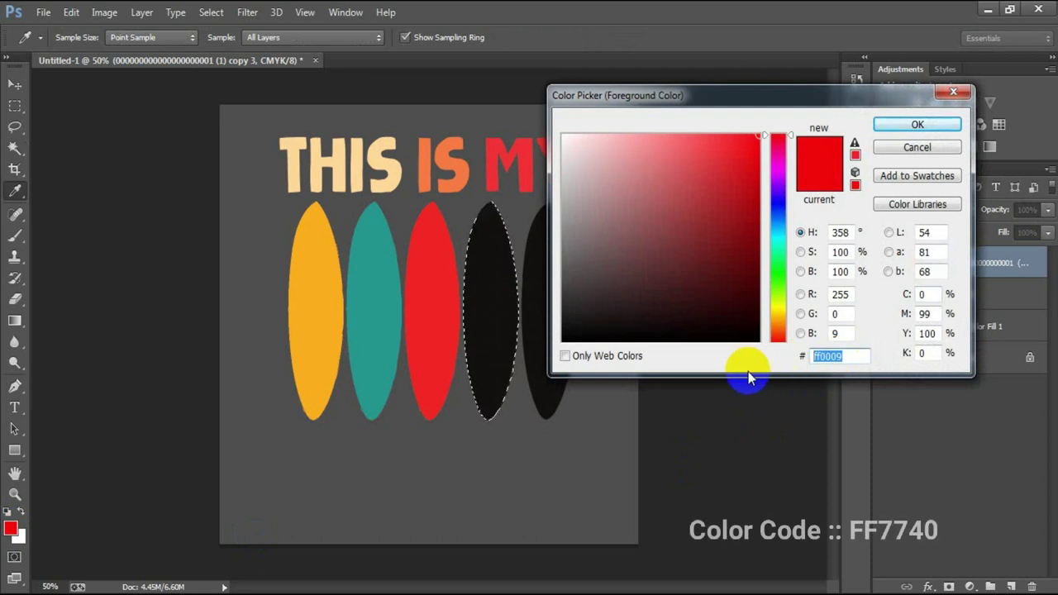
{"action": "type", "text": "FF7740"}
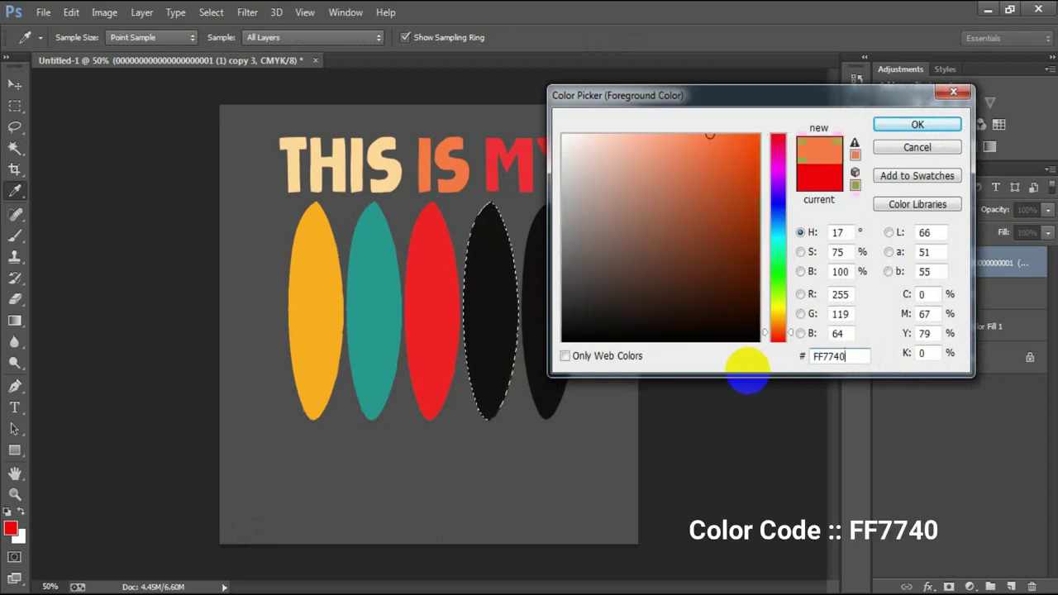
{"action": "left_click", "coordinate": [906, 125]}
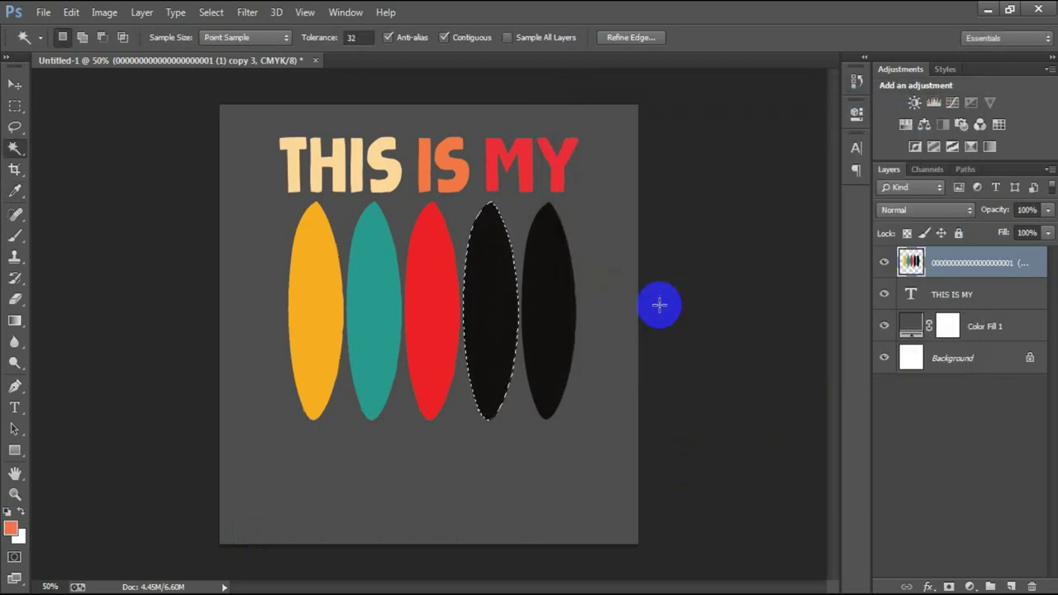
{"action": "key", "text": "alt+BackSpace"}
Fill the fifth oval cream #FFD291 and deselect
{"action": "left_click", "coordinate": [11, 529]}
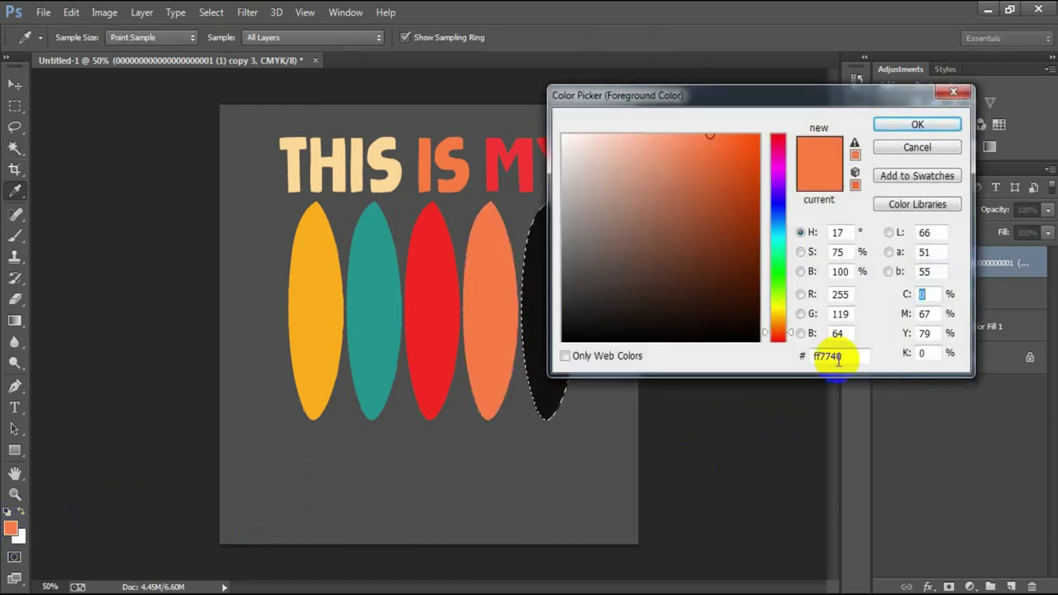
{"action": "left_click_drag", "start_coordinate": [838, 361], "coordinate": [767, 362]}
{"action": "type", "text": "FF"}
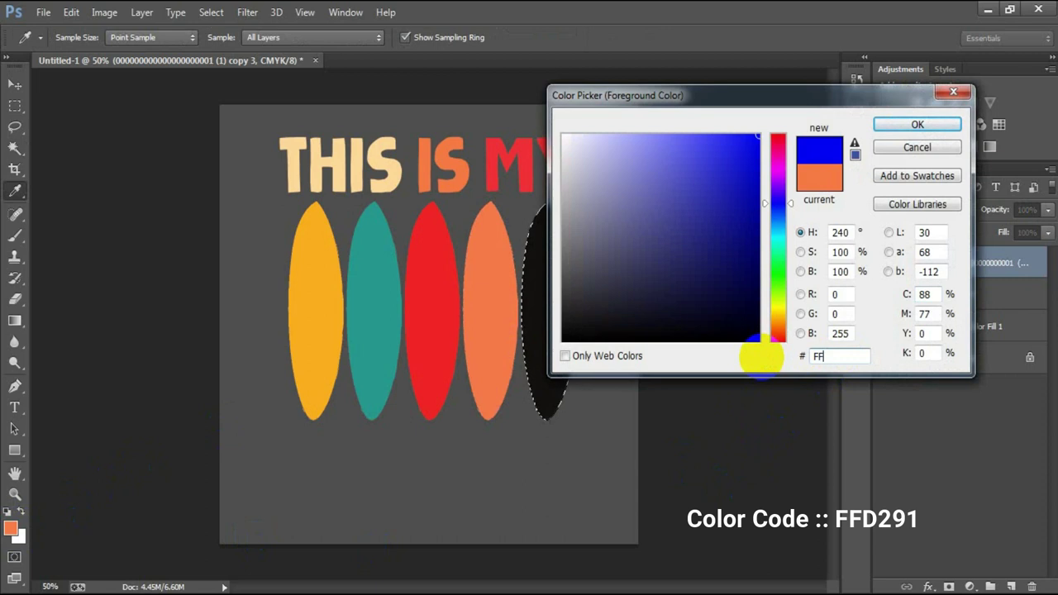
{"action": "type", "text": "D291"}
{"action": "left_click", "coordinate": [917, 125]}
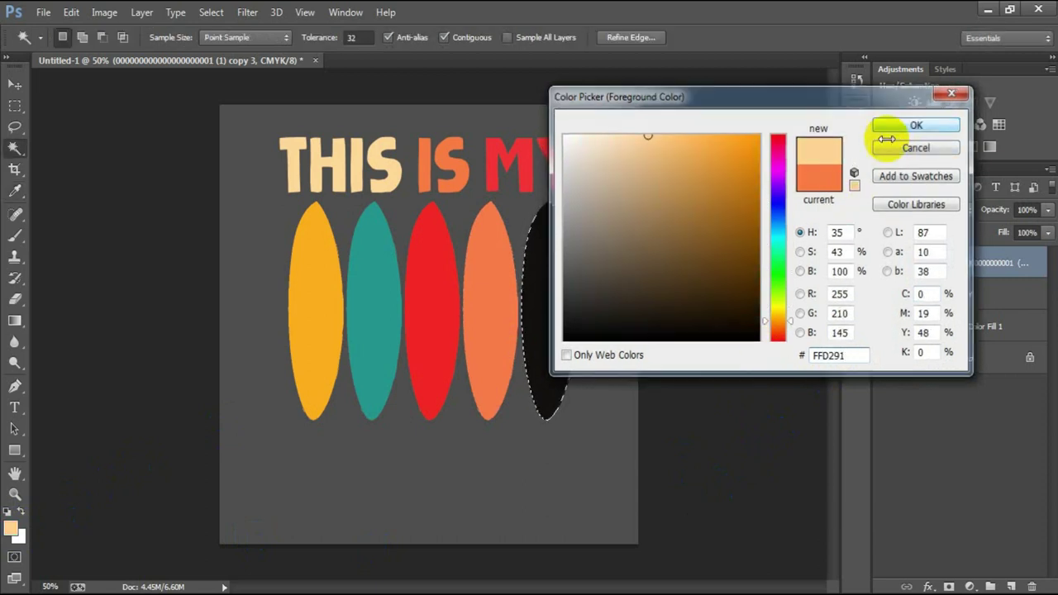
{"action": "key", "text": "alt+BackSpace"}
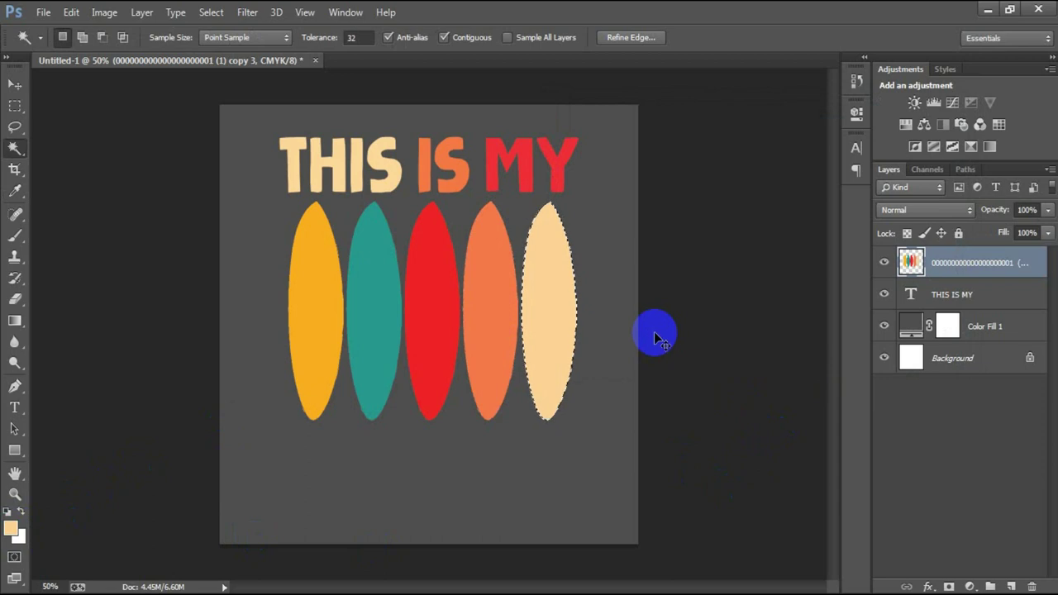
{"action": "left_click", "coordinate": [656, 337]}
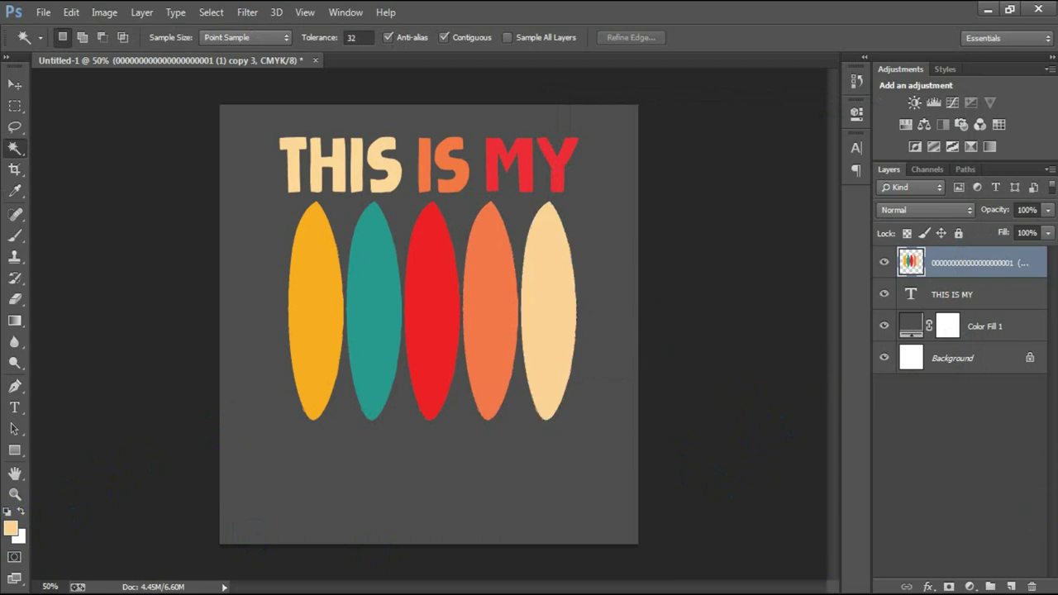
{"action": "left_click", "coordinate": [16, 86]}
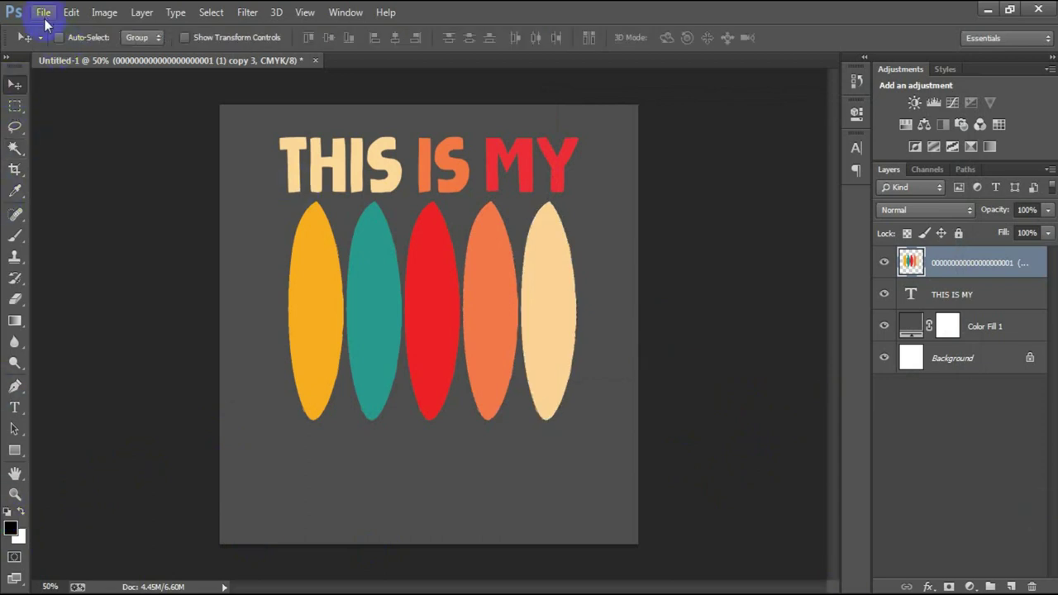
Place the black sun image as a linked file, scaled down to about 15%
{"action": "left_click", "coordinate": [43, 12]}
{"action": "left_click", "coordinate": [85, 262]}
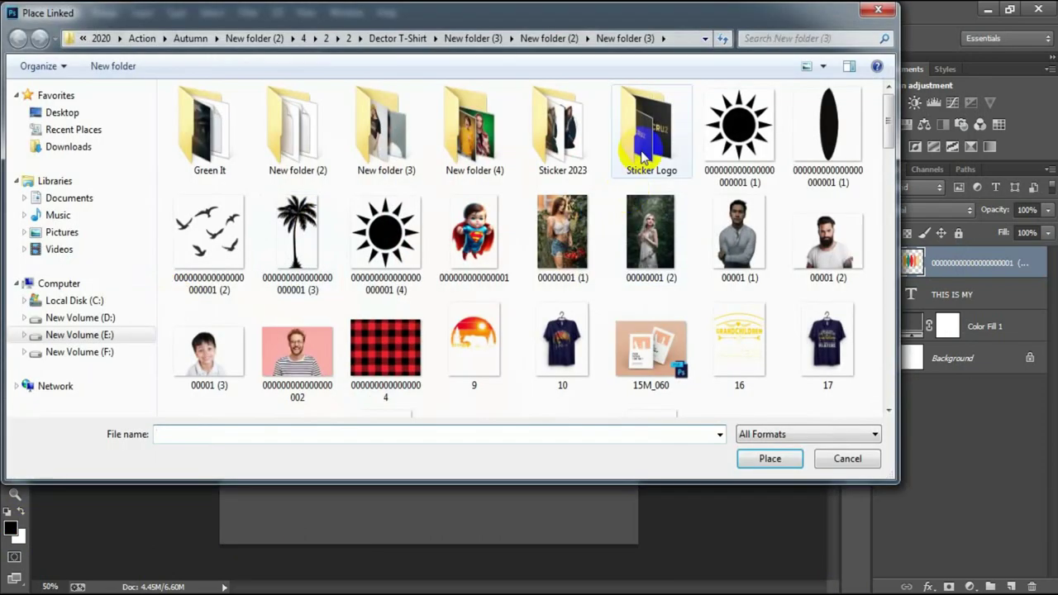
{"action": "double_click", "coordinate": [385, 231]}
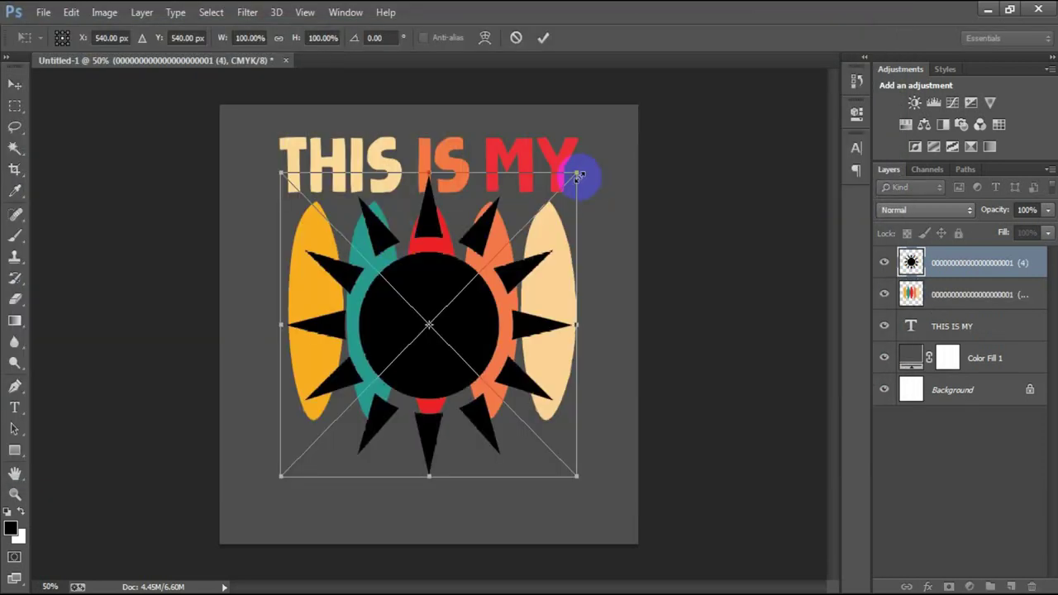
{"action": "left_click_drag", "start_coordinate": [582, 181], "coordinate": [472, 324]}
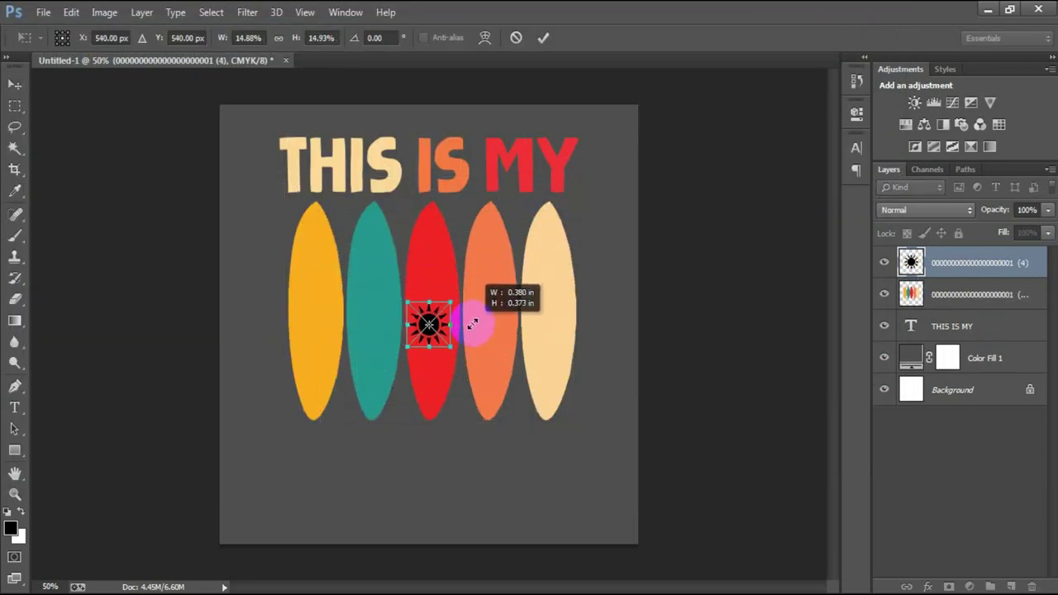
{"action": "left_click", "coordinate": [543, 37]}
Move the sun onto the yellow surfboard and Alt-drag a second copy
{"action": "left_click_drag", "start_coordinate": [427, 324], "coordinate": [305, 318]}
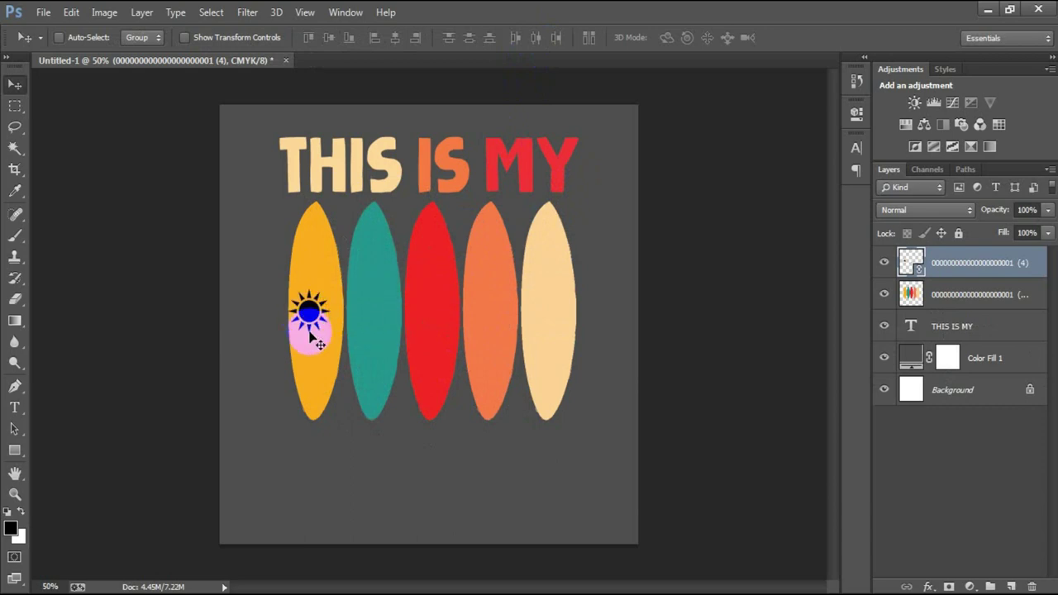
{"action": "mouse_move", "coordinate": [312, 318]}
{"action": "left_mouse_down"}
{"action": "mouse_move", "coordinate": [306, 338]}
{"action": "mouse_move", "coordinate": [314, 271]}
{"action": "left_mouse_up"}
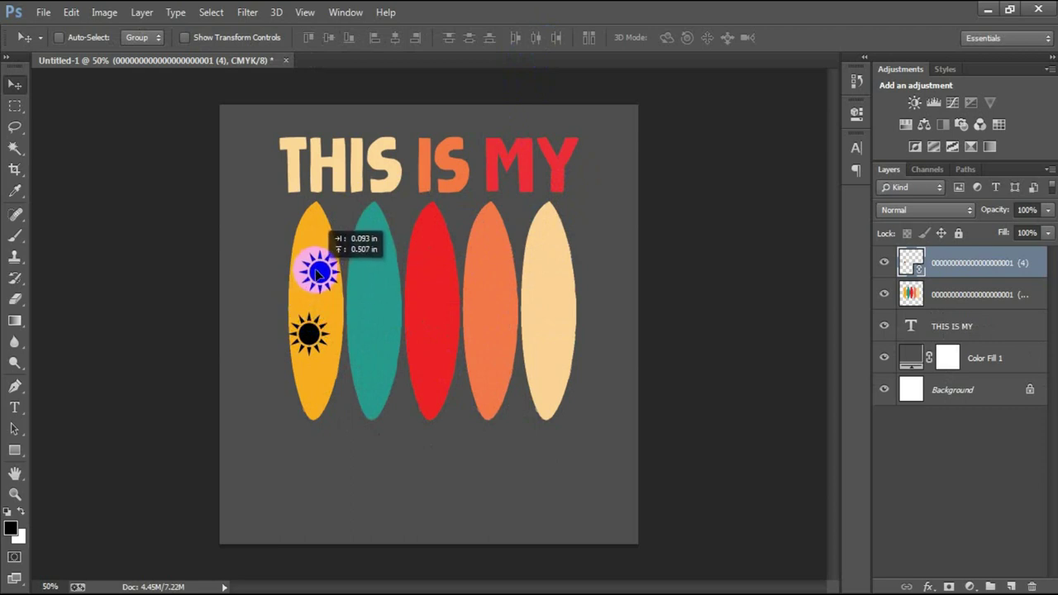
{"action": "left_click_drag", "start_coordinate": [318, 272], "coordinate": [322, 276]}
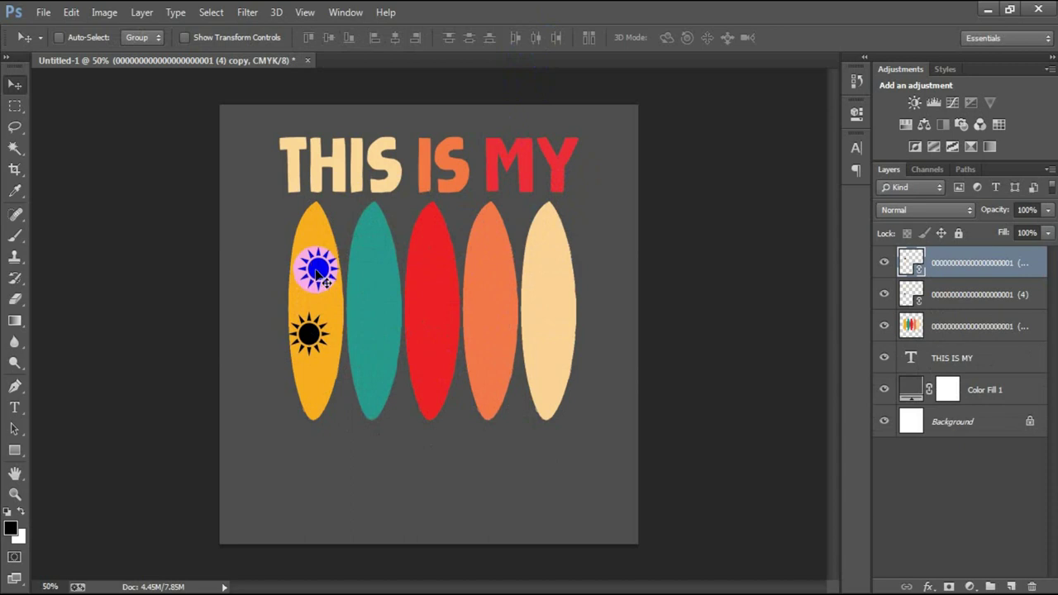
Add a smaller sun copy lower on the yellow board and duplicate it upward
{"action": "left_click", "coordinate": [934, 294]}
{"action": "left_click_drag", "start_coordinate": [311, 339], "coordinate": [313, 387]}
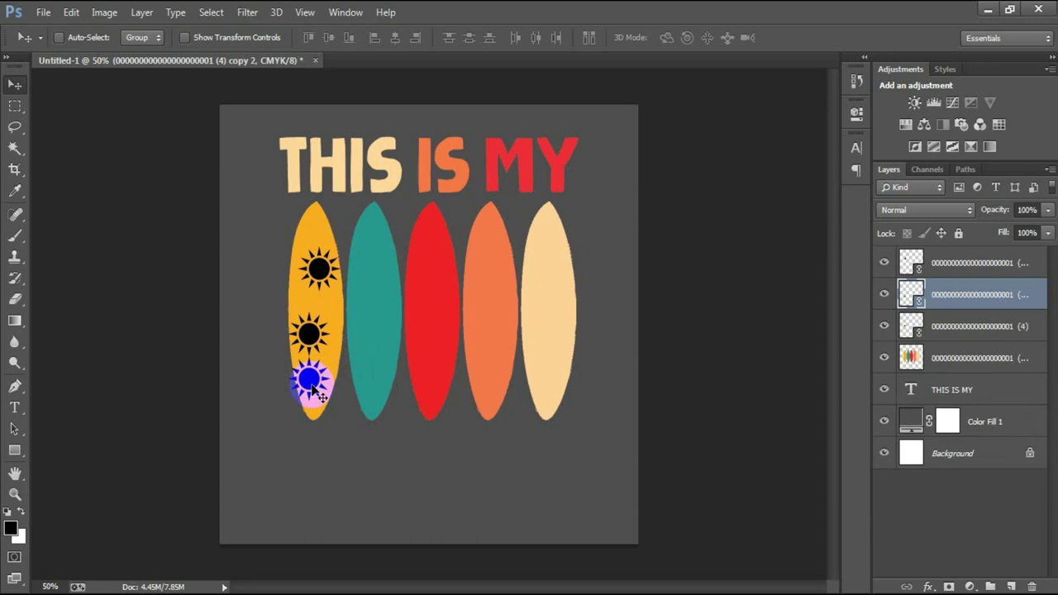
{"action": "key", "text": "ctrl+t"}
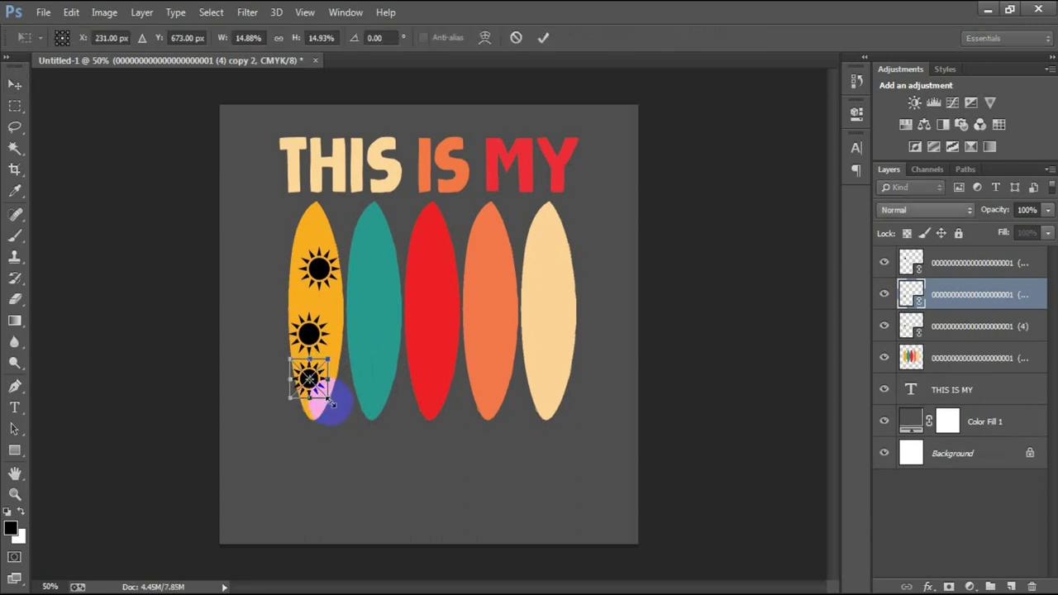
{"action": "left_click_drag", "start_coordinate": [329, 400], "coordinate": [325, 392]}
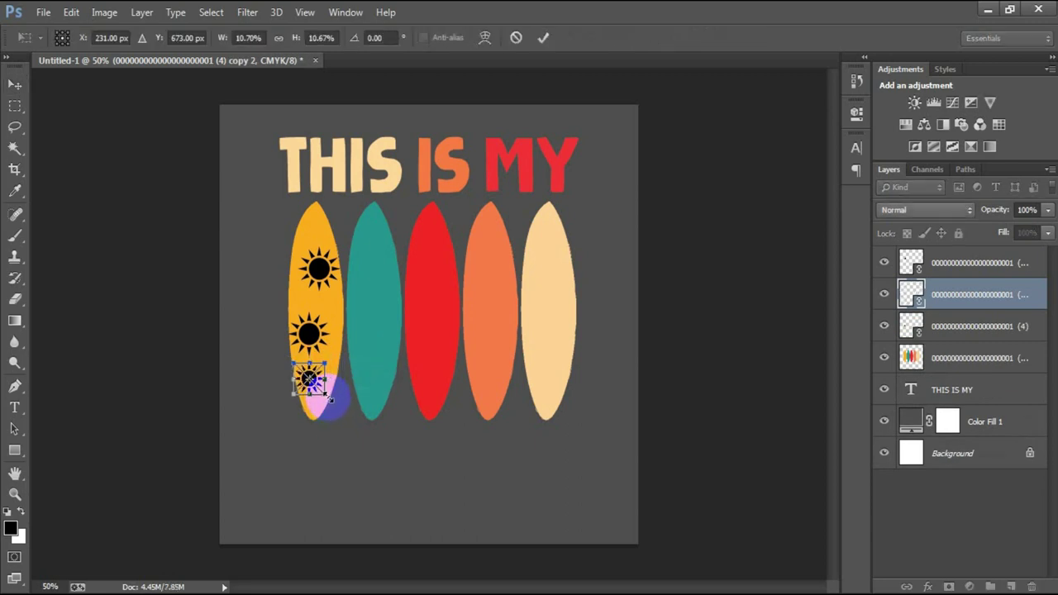
{"action": "left_click", "coordinate": [544, 38]}
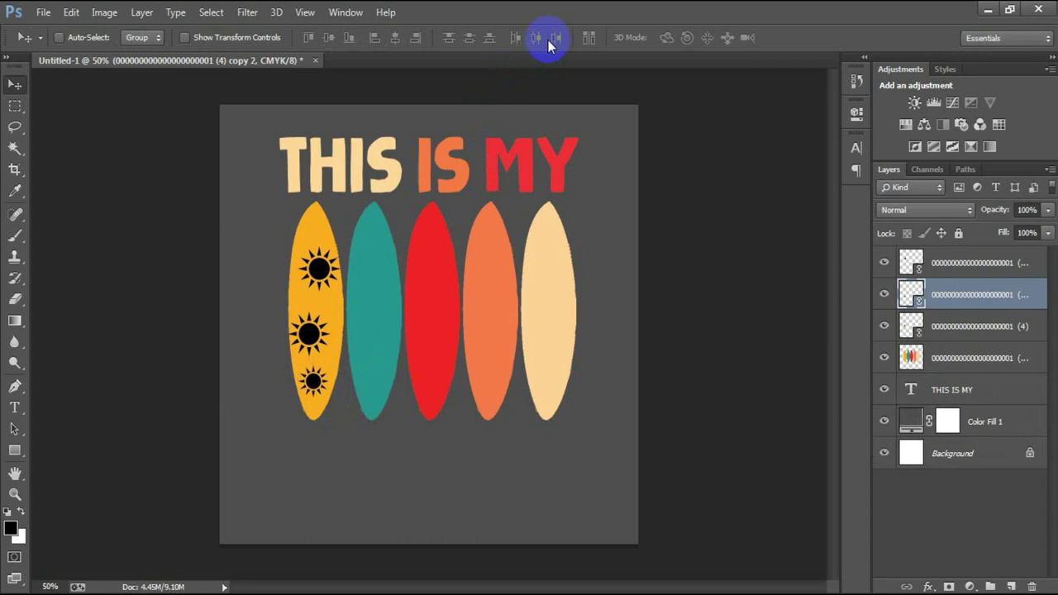
{"action": "left_click_drag", "start_coordinate": [313, 383], "coordinate": [320, 307]}
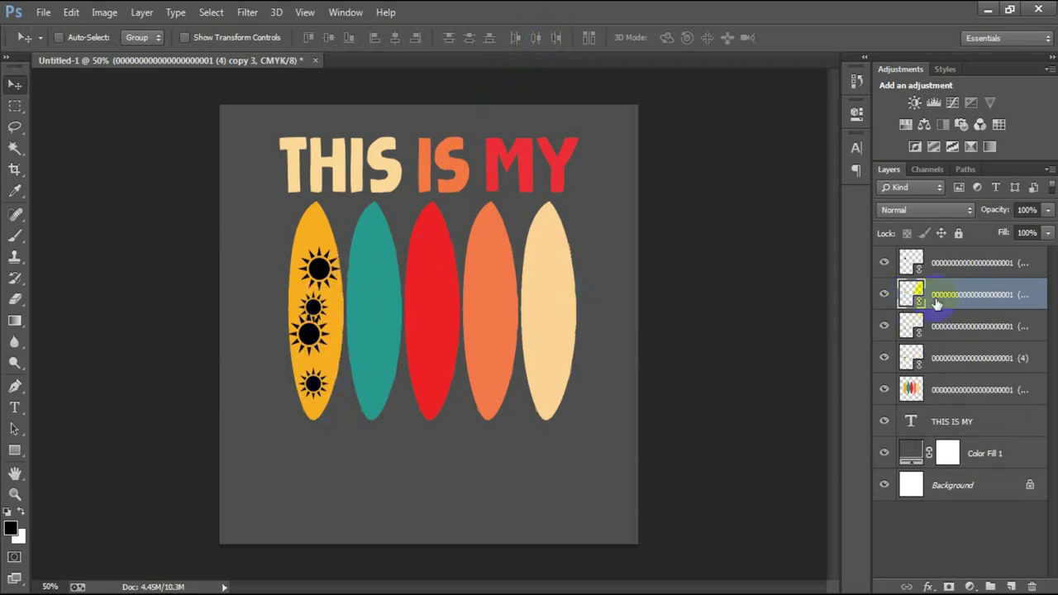
Add a sun copy at the board's top and merge all five sun layers
{"action": "left_click", "coordinate": [983, 331]}
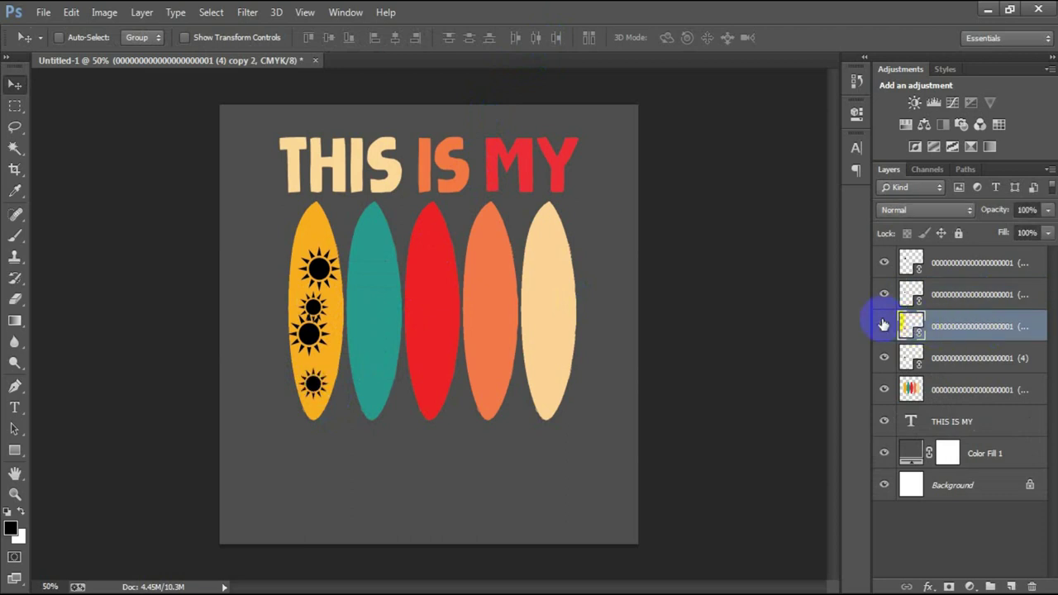
{"action": "left_click", "coordinate": [901, 294]}
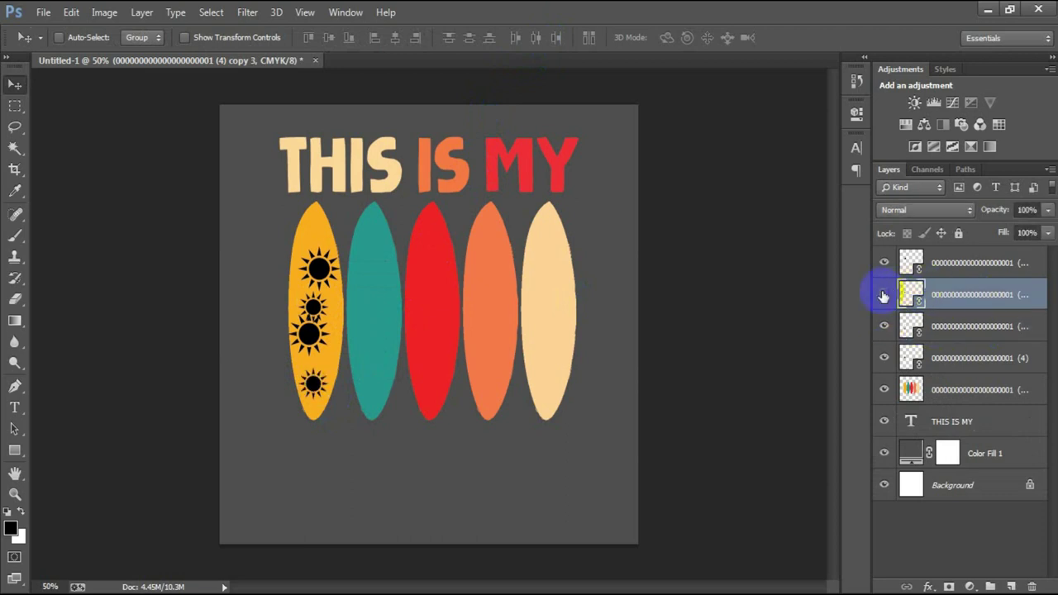
{"action": "left_click", "coordinate": [943, 271]}
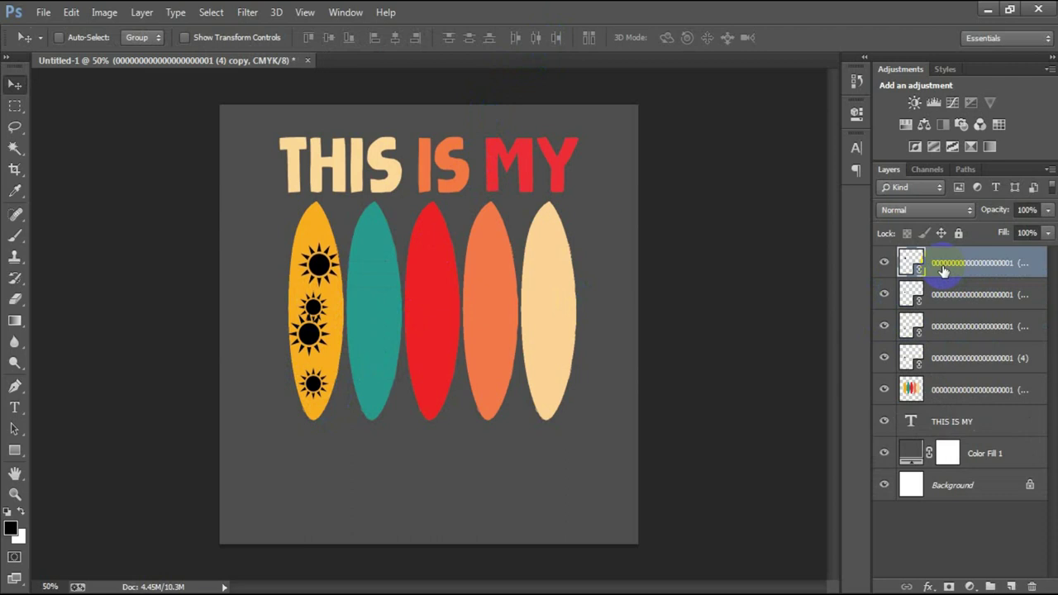
{"action": "left_click", "coordinate": [962, 330]}
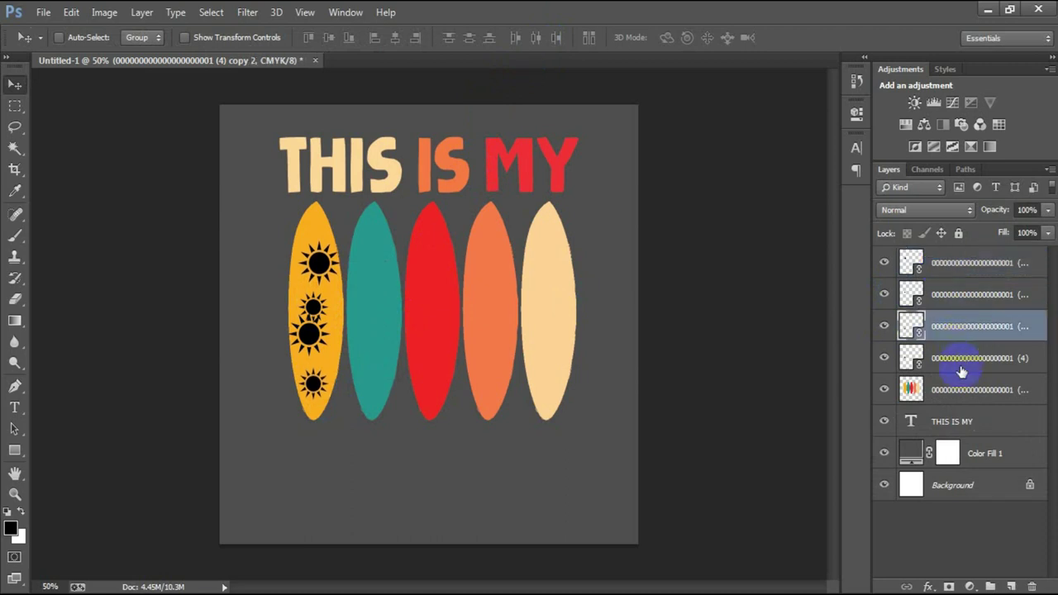
{"action": "left_click", "coordinate": [961, 368]}
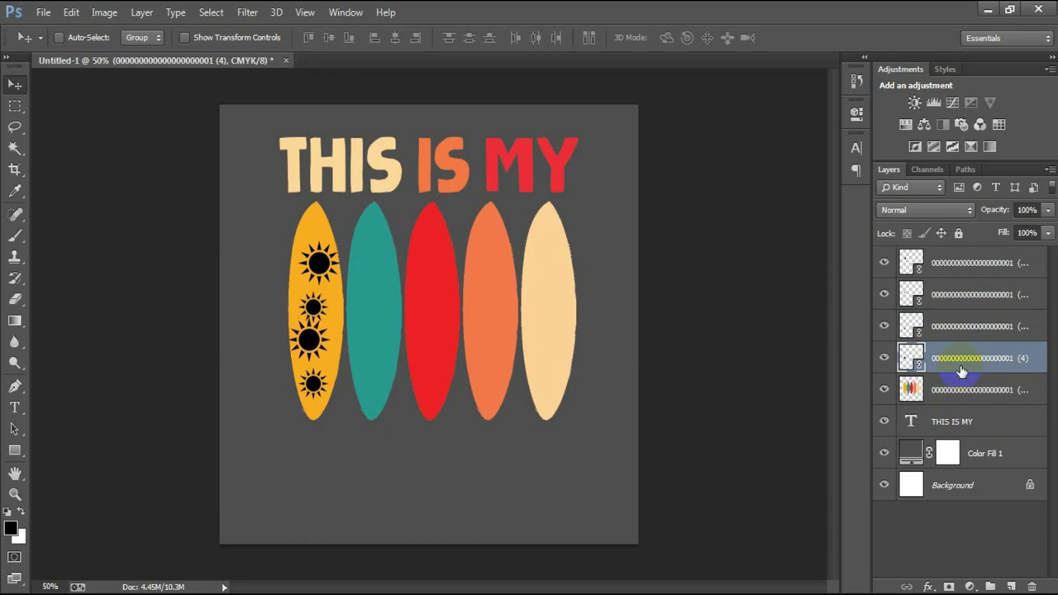
{"action": "left_click", "coordinate": [940, 296]}
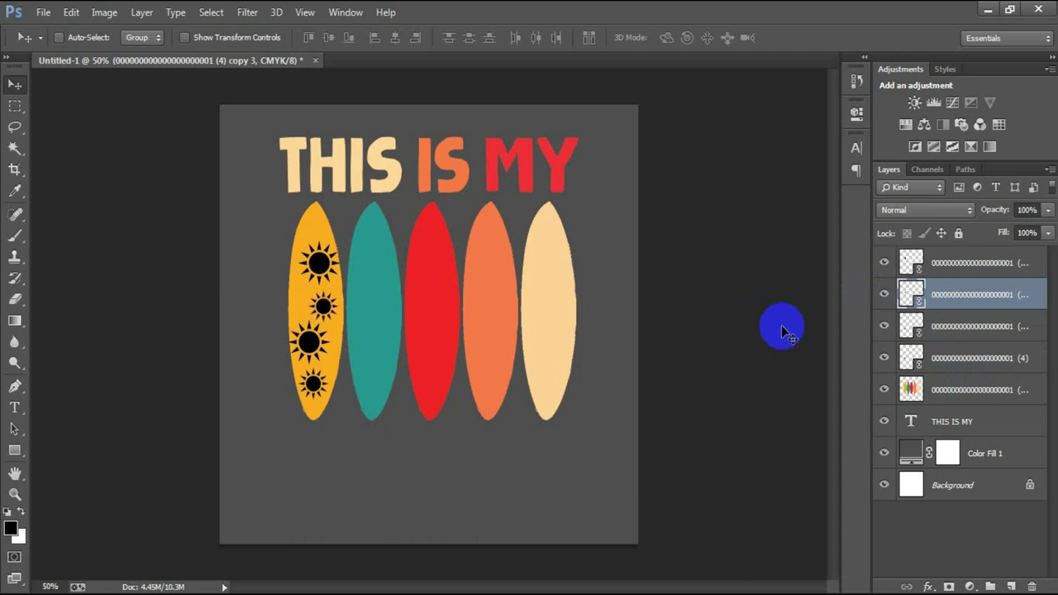
{"action": "left_click_drag", "start_coordinate": [318, 306], "coordinate": [322, 234]}
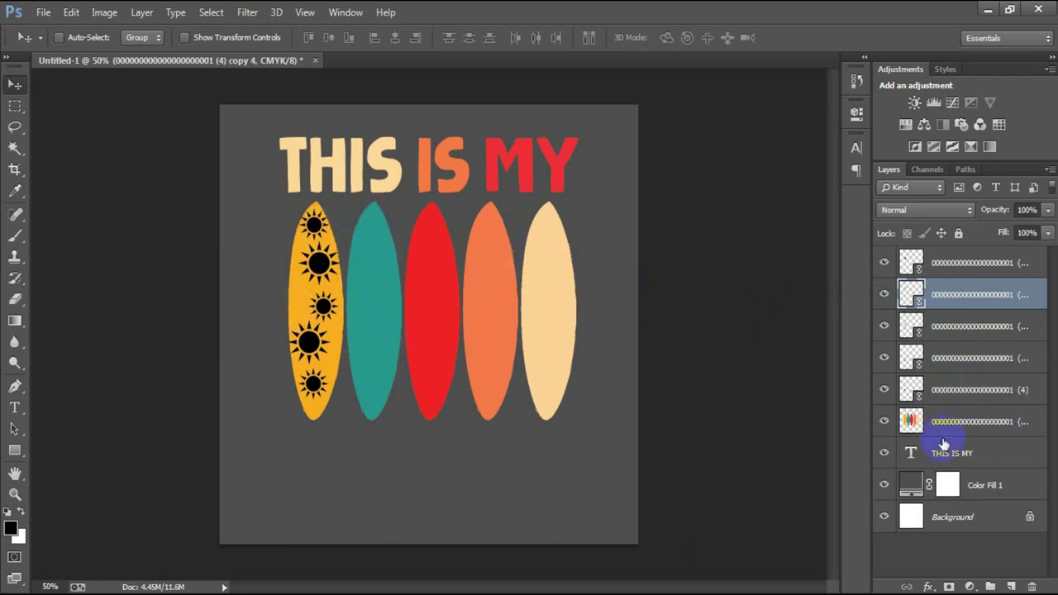
{"action": "left_click", "coordinate": [967, 263], "text": "shift"}
{"action": "left_click", "coordinate": [967, 389], "text": "shift"}
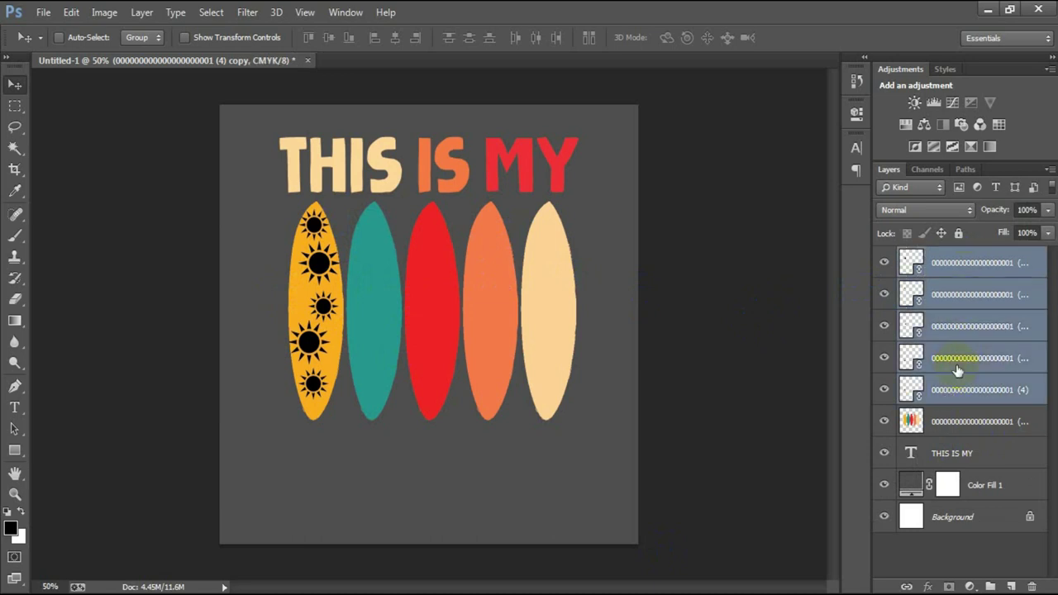
{"action": "key", "text": "ctrl+e"}
Place the flying-birds image at about 12.67% on the teal surfboard
{"action": "left_click", "coordinate": [43, 12]}
{"action": "left_click", "coordinate": [76, 262]}
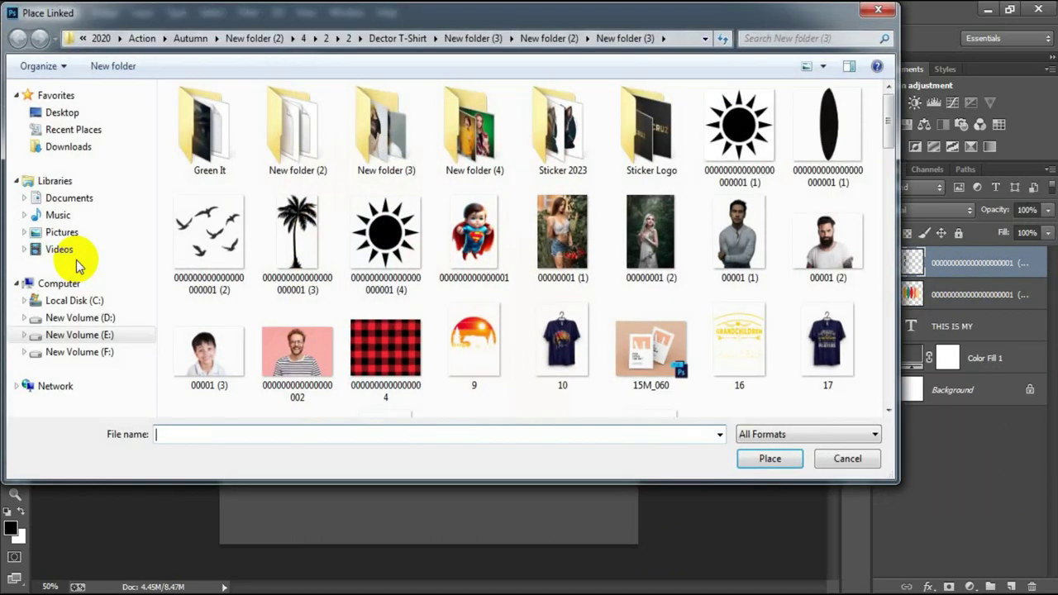
{"action": "double_click", "coordinate": [191, 252]}
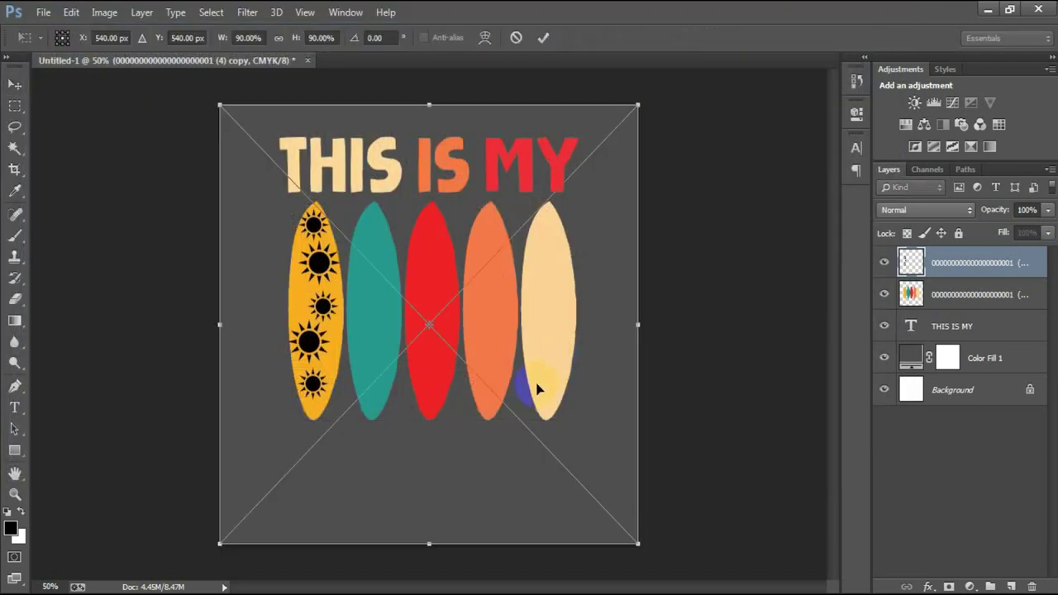
{"action": "mouse_move", "coordinate": [638, 546]}
{"action": "left_mouse_down"}
{"action": "mouse_move", "coordinate": [452, 339]}
{"action": "mouse_move", "coordinate": [410, 363]}
{"action": "left_mouse_up"}
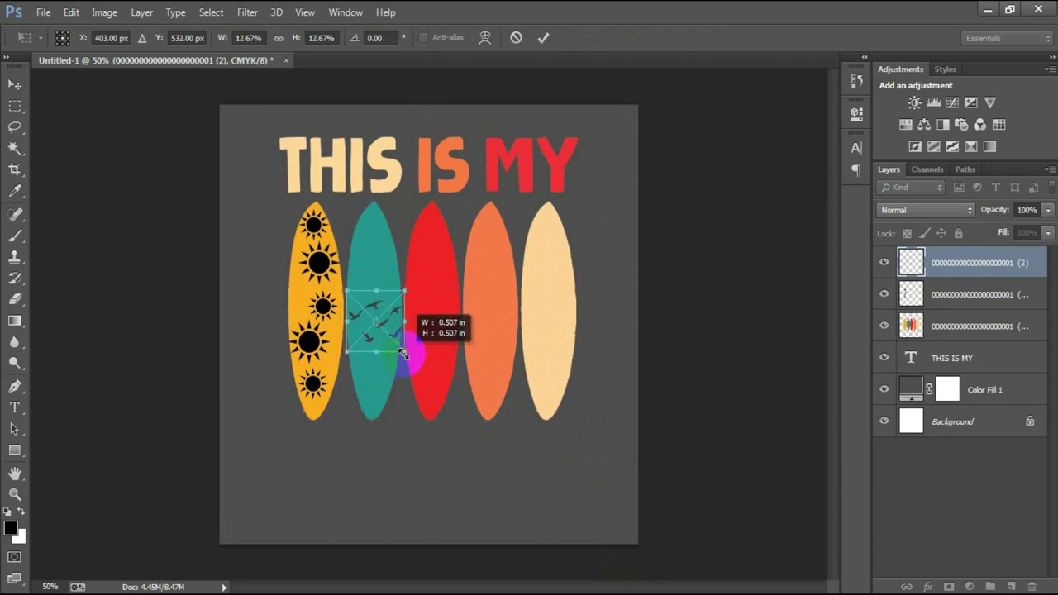
{"action": "left_click_drag", "start_coordinate": [410, 363], "coordinate": [404, 353]}
{"action": "left_click", "coordinate": [543, 39]}
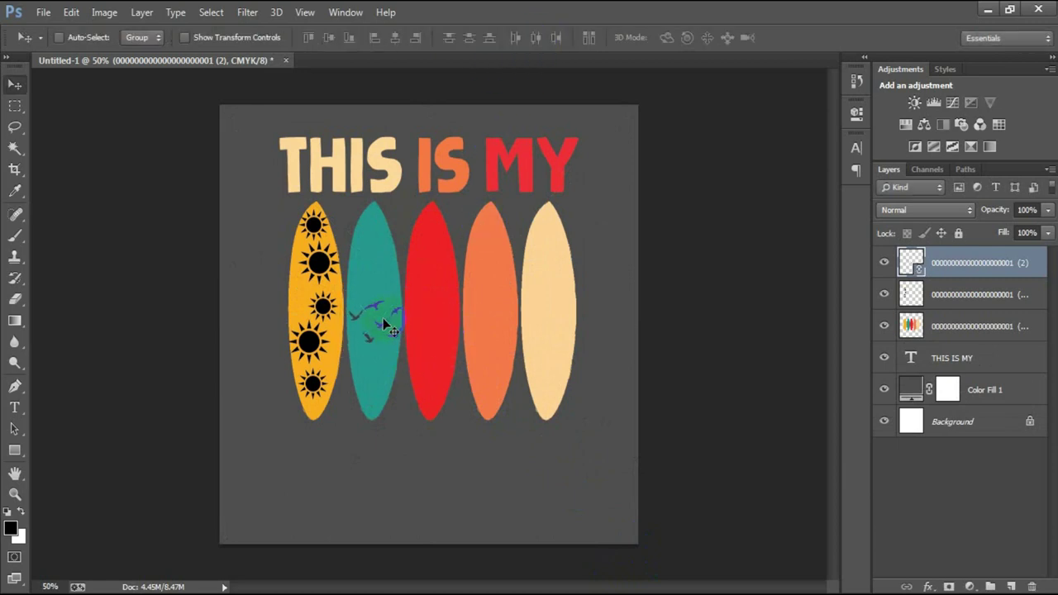
Duplicate the birds and resize the lower copy to 16.50%
{"action": "mouse_move", "coordinate": [383, 318]}
{"action": "left_mouse_down", "text": "alt"}
{"action": "mouse_move", "coordinate": [384, 277]}
{"action": "mouse_move", "coordinate": [377, 384]}
{"action": "left_mouse_up", "text": "alt"}
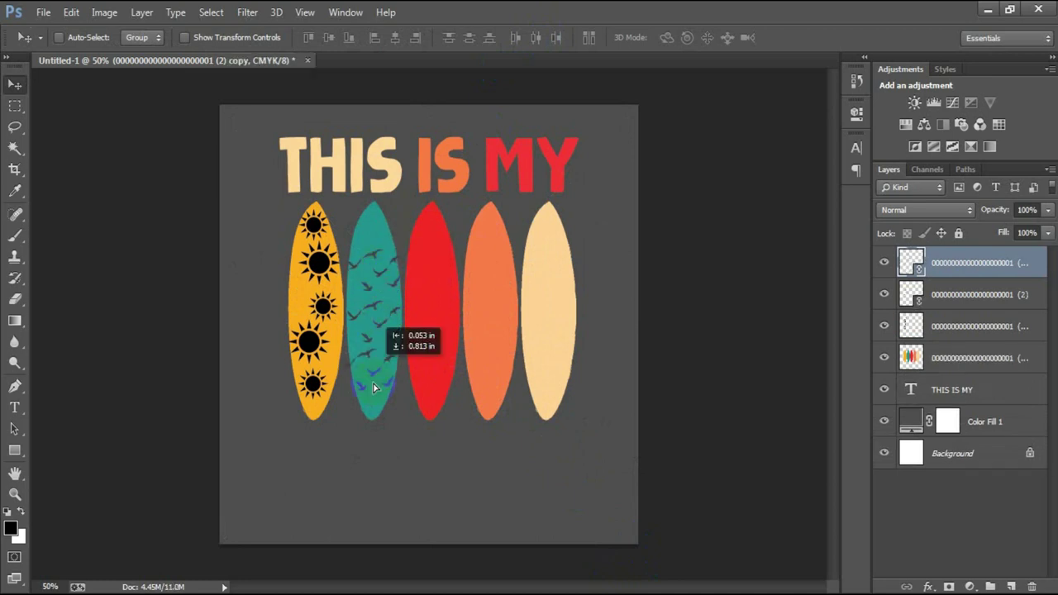
{"action": "key", "text": "ctrl+t"}
{"action": "left_click_drag", "start_coordinate": [387, 423], "coordinate": [409, 431]}
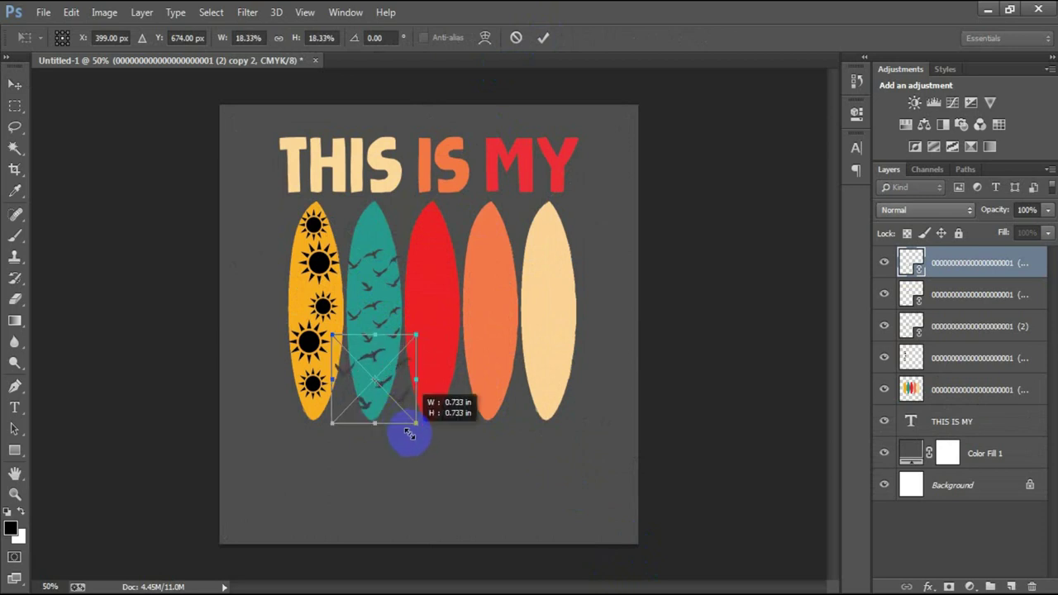
{"action": "left_click_drag", "start_coordinate": [409, 431], "coordinate": [412, 420]}
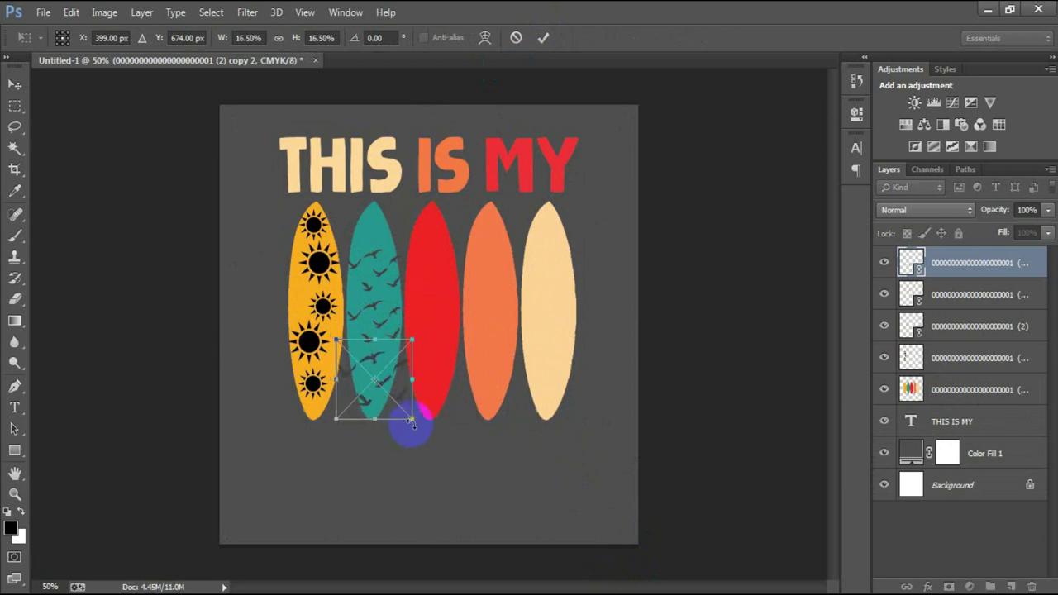
{"action": "left_click", "coordinate": [543, 38]}
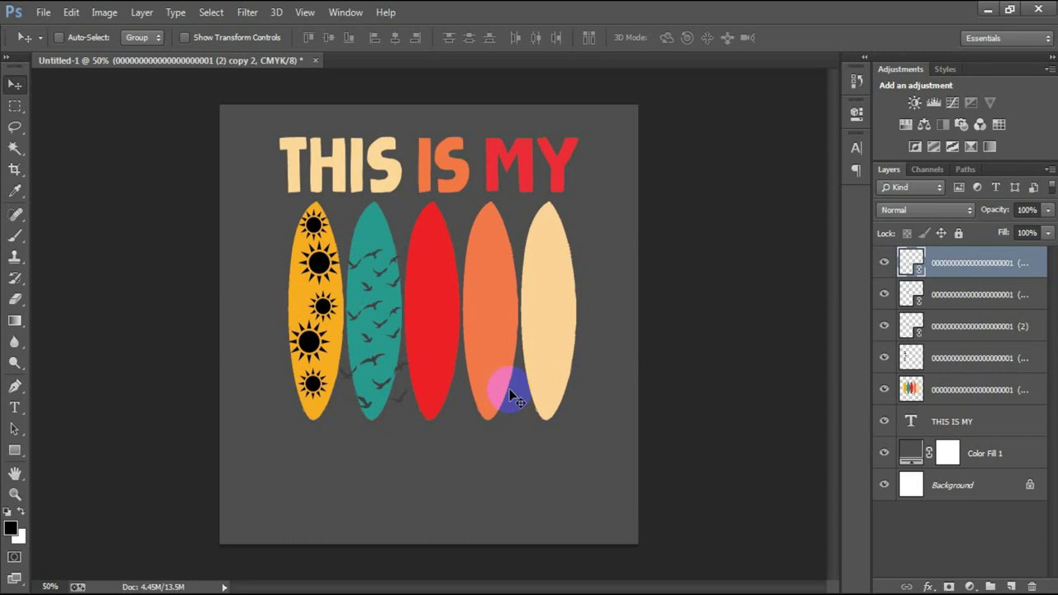
Move the bird cluster to the teal board's top and merge the top four layers
{"action": "left_click_drag", "start_coordinate": [378, 371], "coordinate": [379, 207]}
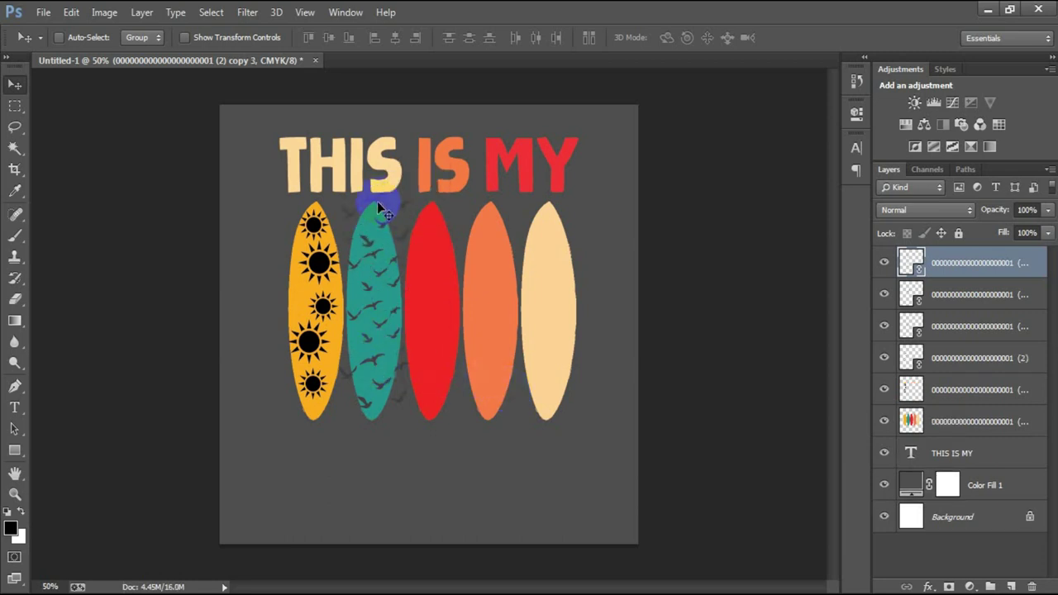
{"action": "left_click", "coordinate": [956, 360], "text": "shift"}
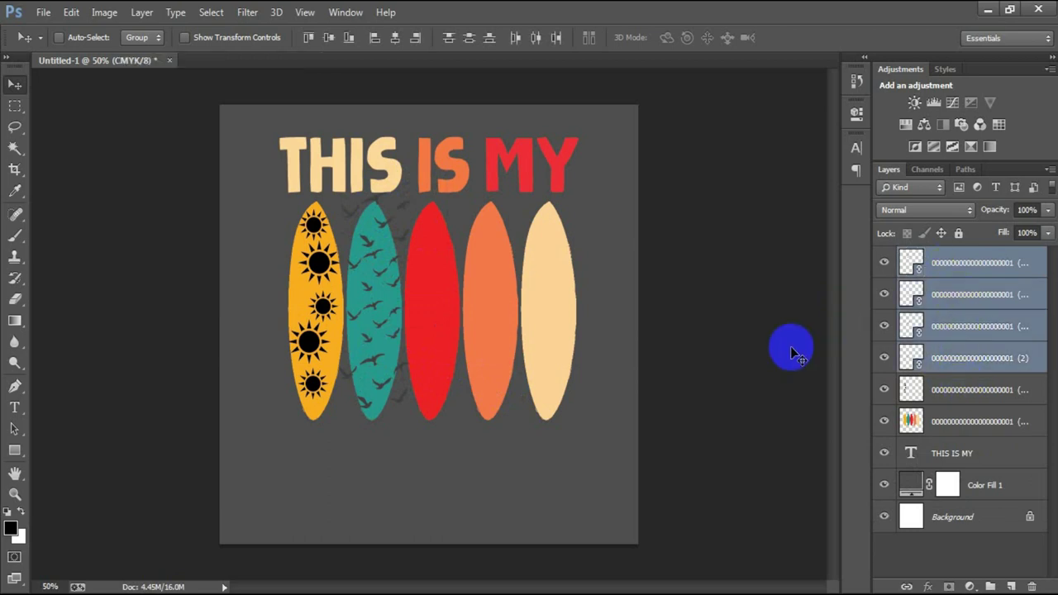
{"action": "key", "text": "ctrl+e"}
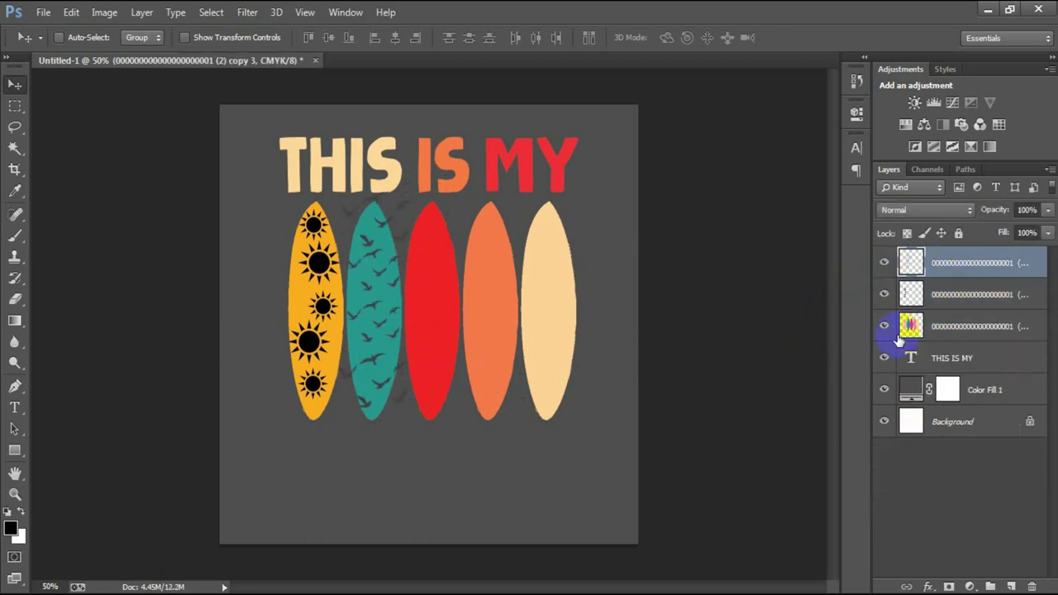
{"action": "left_click", "coordinate": [43, 12]}
Place the black palm tree image and squeeze it to fit inside the red surfboard
{"action": "left_click", "coordinate": [106, 263]}
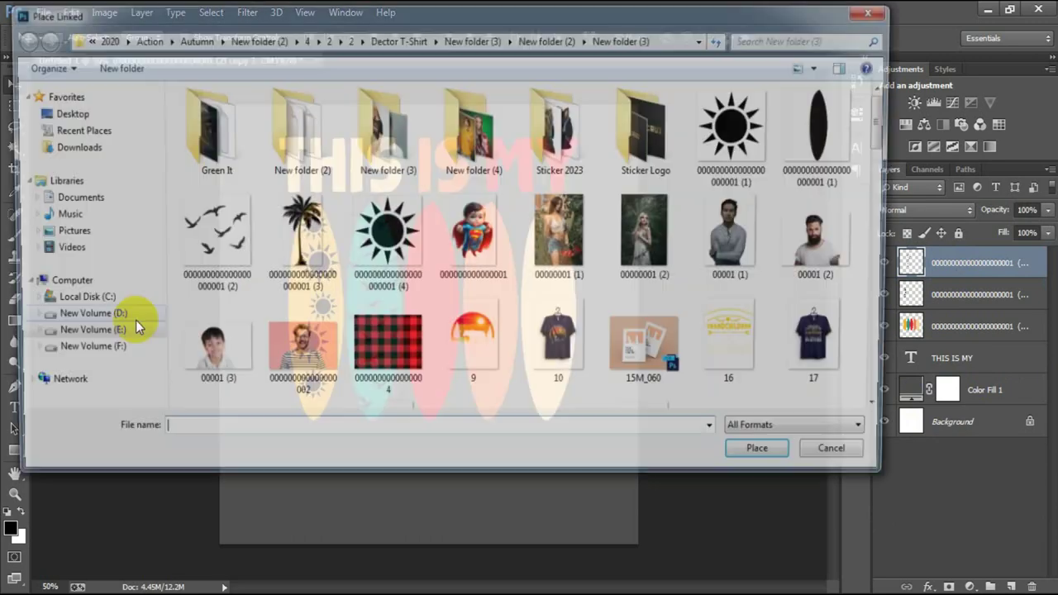
{"action": "double_click", "coordinate": [297, 232]}
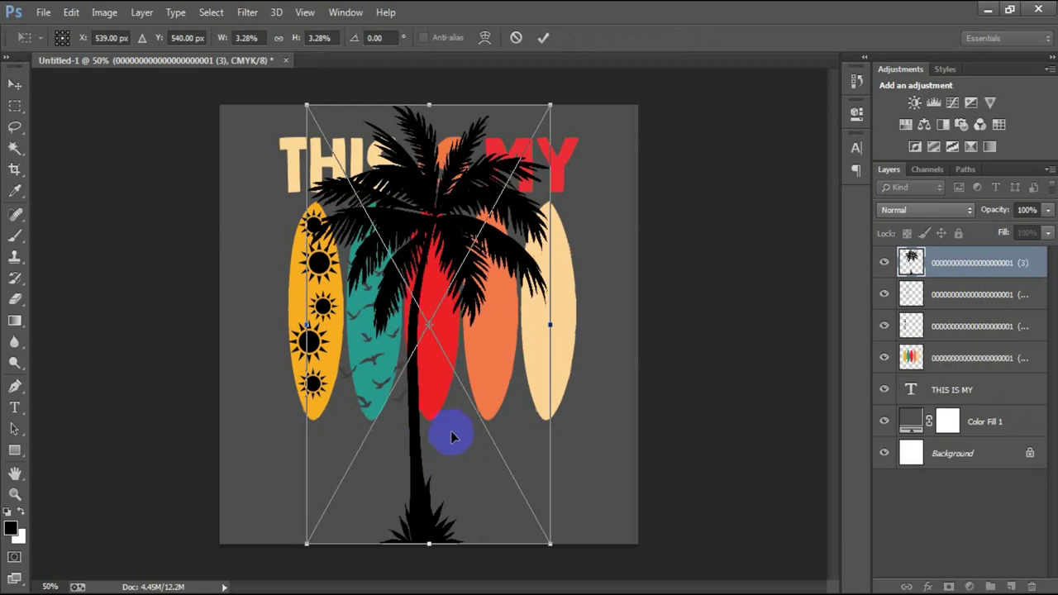
{"action": "left_click_drag", "start_coordinate": [544, 105], "coordinate": [472, 247]}
{"action": "left_click_drag", "start_coordinate": [438, 372], "coordinate": [446, 403]}
{"action": "left_click_drag", "start_coordinate": [432, 270], "coordinate": [433, 255]}
{"action": "left_click_drag", "start_coordinate": [478, 342], "coordinate": [464, 342]}
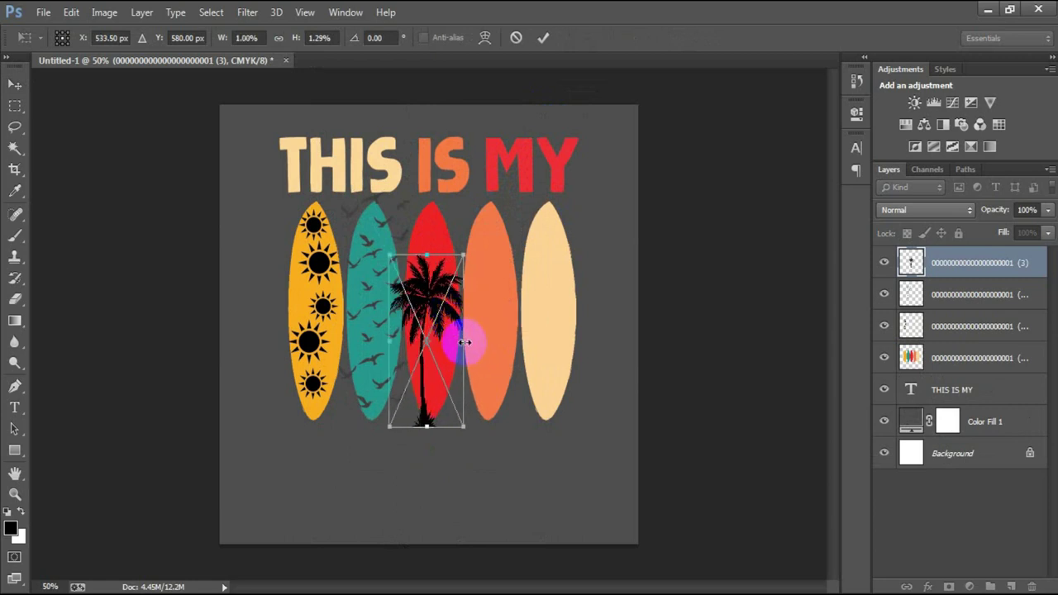
{"action": "left_click_drag", "start_coordinate": [463, 342], "coordinate": [459, 342]}
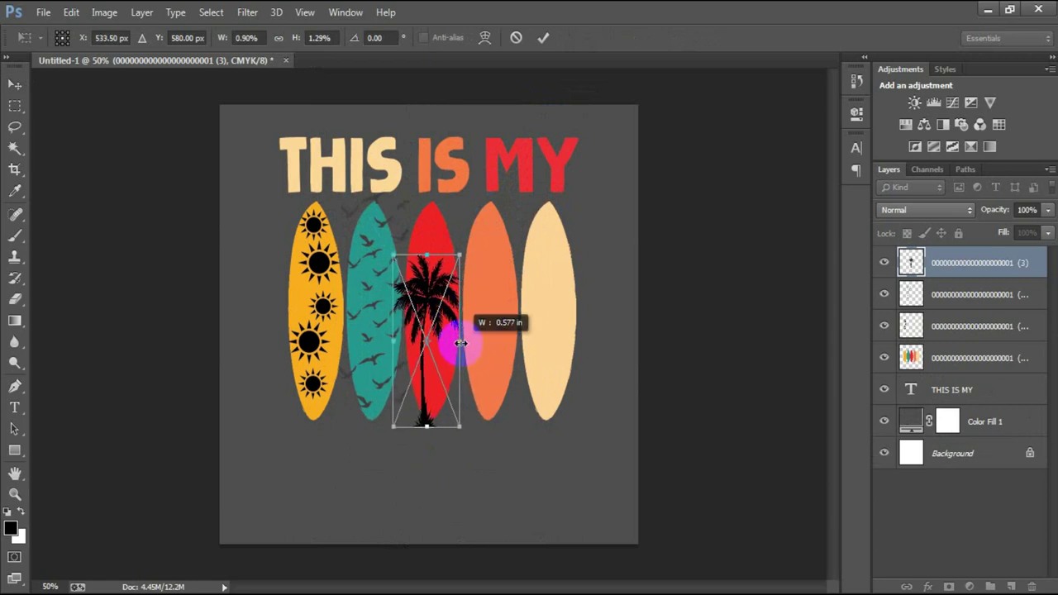
{"action": "left_click", "coordinate": [543, 37]}
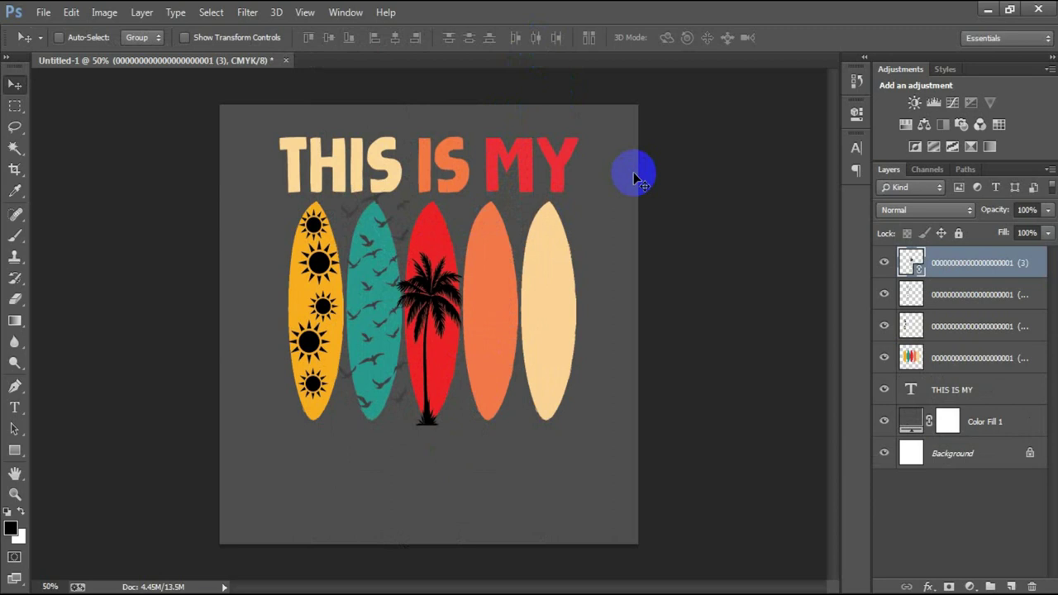
Copy the sun pattern onto the orange surfboard and nudge it down slightly
{"action": "left_click", "coordinate": [935, 326]}
{"action": "left_click_drag", "start_coordinate": [311, 342], "coordinate": [488, 341]}
{"action": "key", "text": "shift+Down"}
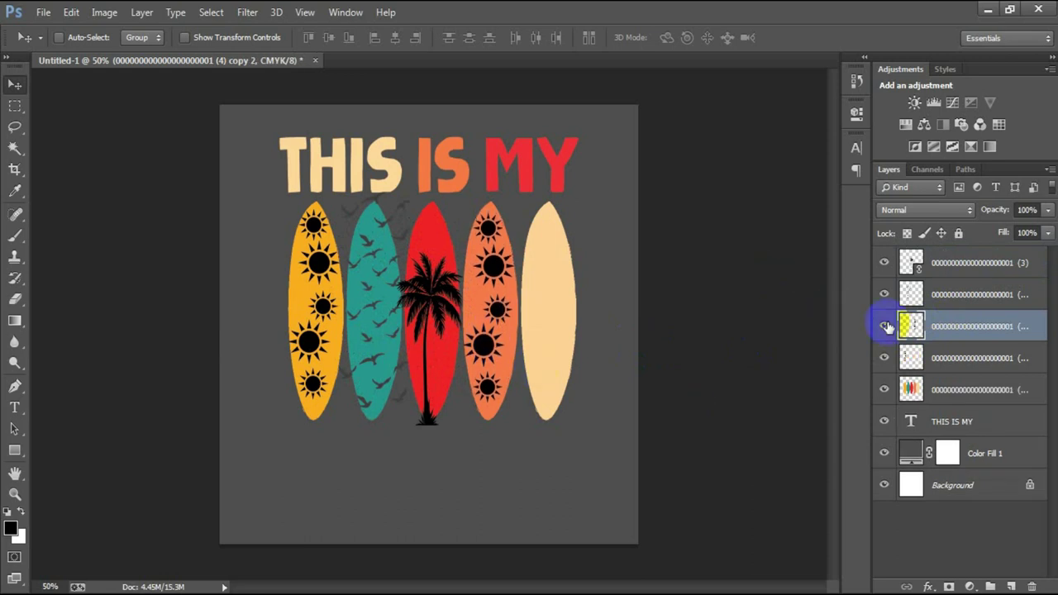
Copy the bird pattern onto the cream surfboard and fine-tune its position
{"action": "left_click", "coordinate": [939, 303]}
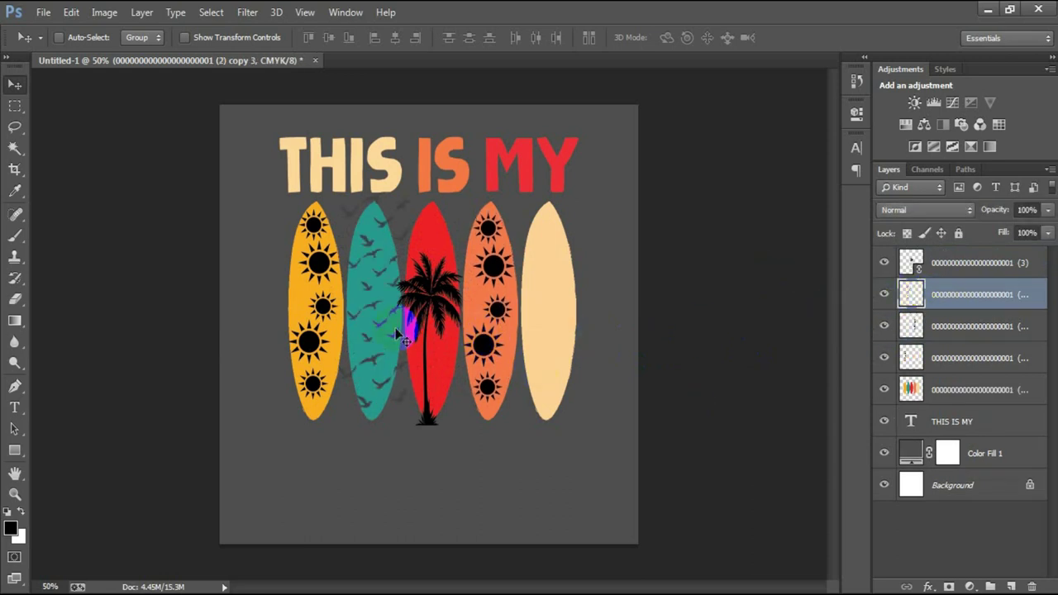
{"action": "left_click_drag", "start_coordinate": [374, 334], "coordinate": [539, 328]}
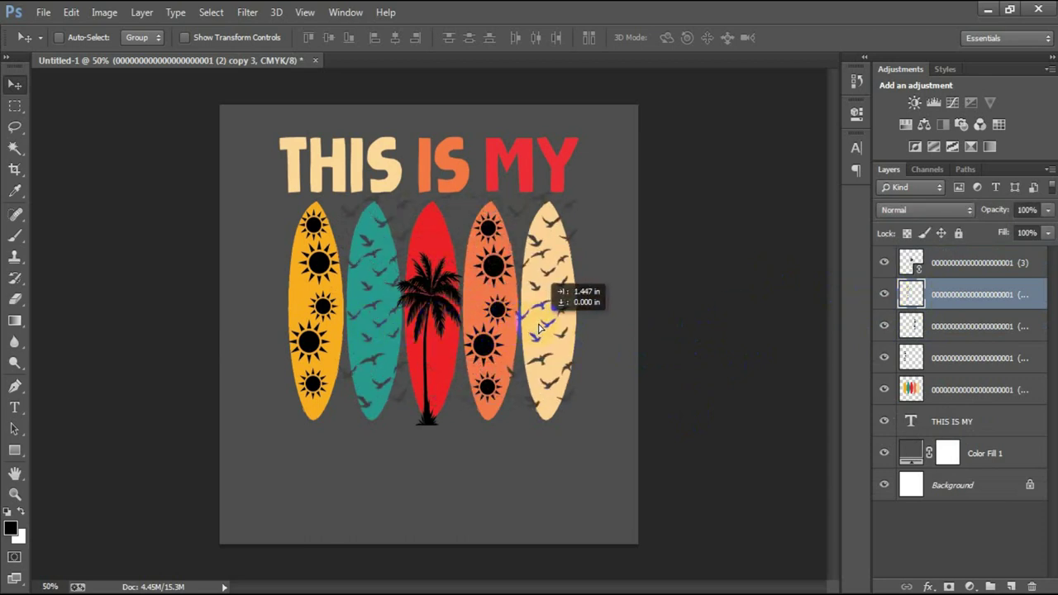
{"action": "left_click_drag", "start_coordinate": [542, 331], "coordinate": [558, 335]}
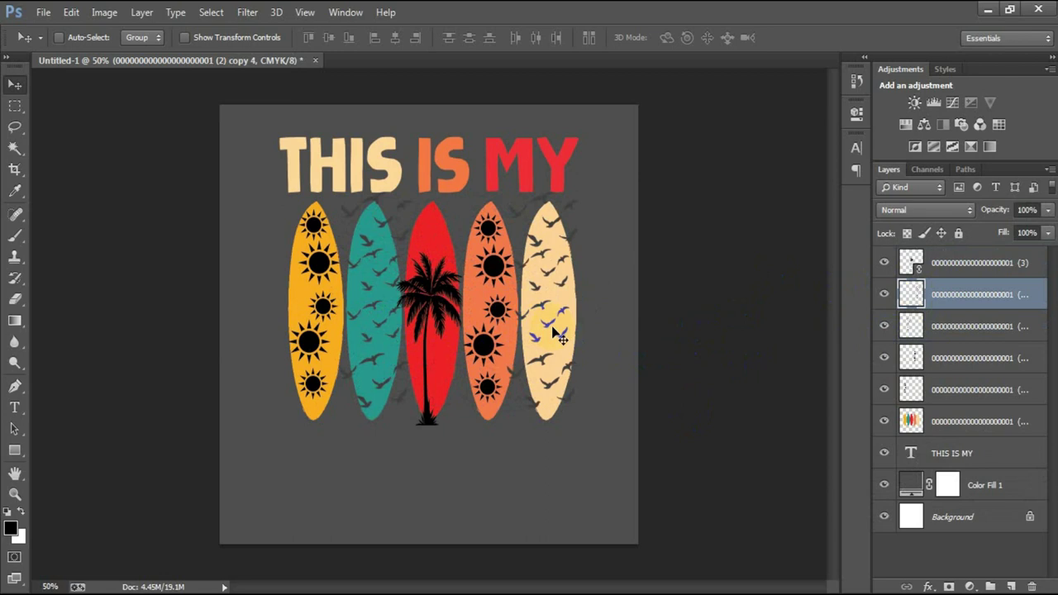
{"action": "left_click_drag", "start_coordinate": [560, 336], "coordinate": [554, 330]}
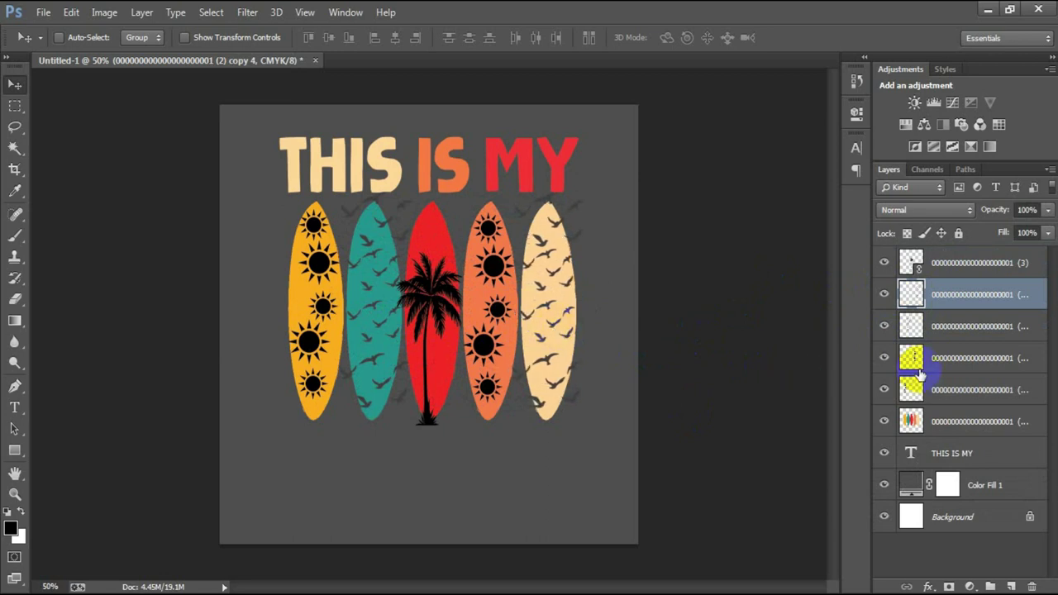
{"action": "left_click", "coordinate": [966, 263]}
Merge all the sun, bird and palm pattern layers into one layer
{"action": "left_click", "coordinate": [953, 395], "text": "shift"}
{"action": "key", "text": "ctrl+e"}
{"action": "left_click", "coordinate": [885, 263]}
Cut the pattern shapes out of the surfboards layer, then delete the pattern layer
{"action": "left_click", "coordinate": [913, 263], "text": "ctrl"}
{"action": "left_click", "coordinate": [911, 294]}
{"action": "left_click", "coordinate": [885, 295]}
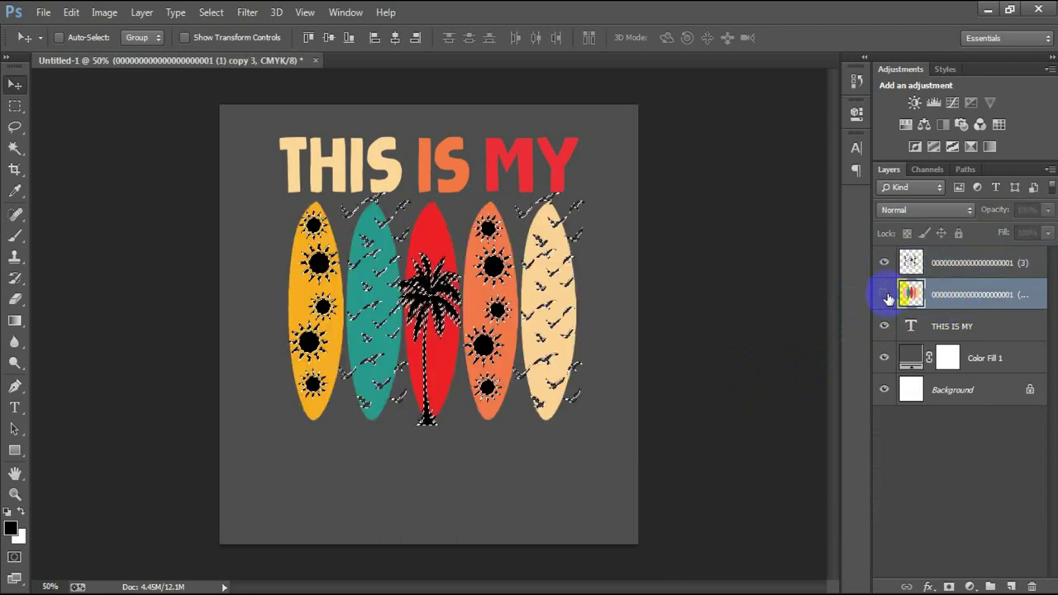
{"action": "key", "text": "Delete"}
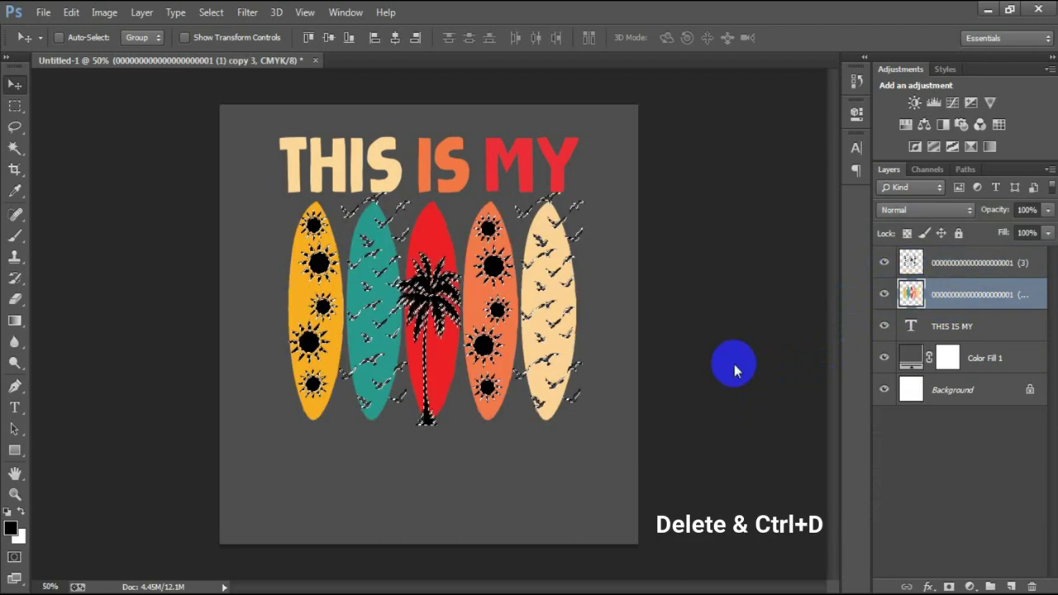
{"action": "key", "text": "ctrl+d"}
{"action": "left_click", "coordinate": [933, 263]}
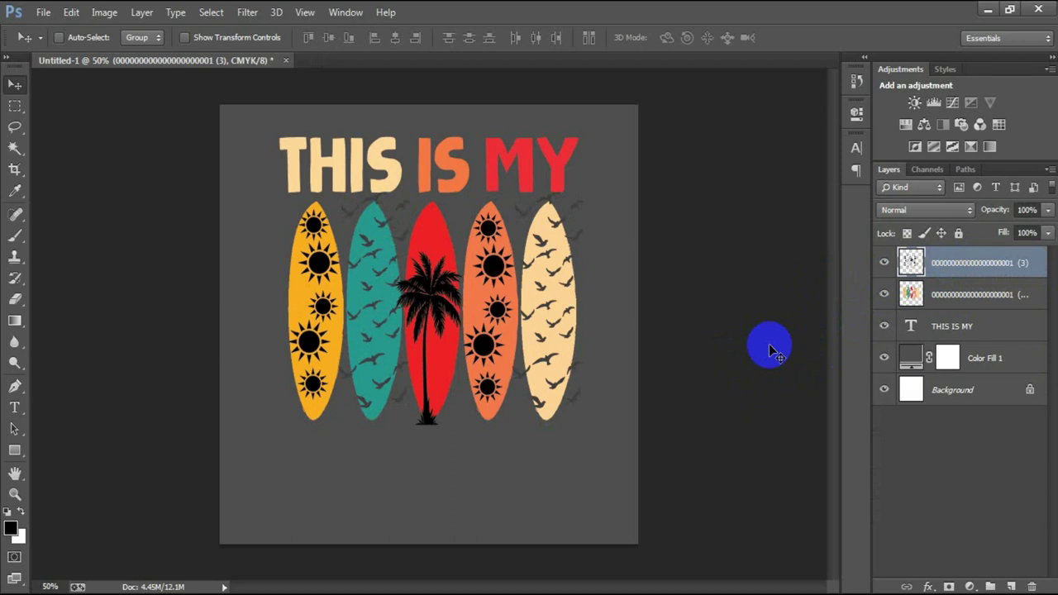
{"action": "key", "text": "Delete"}
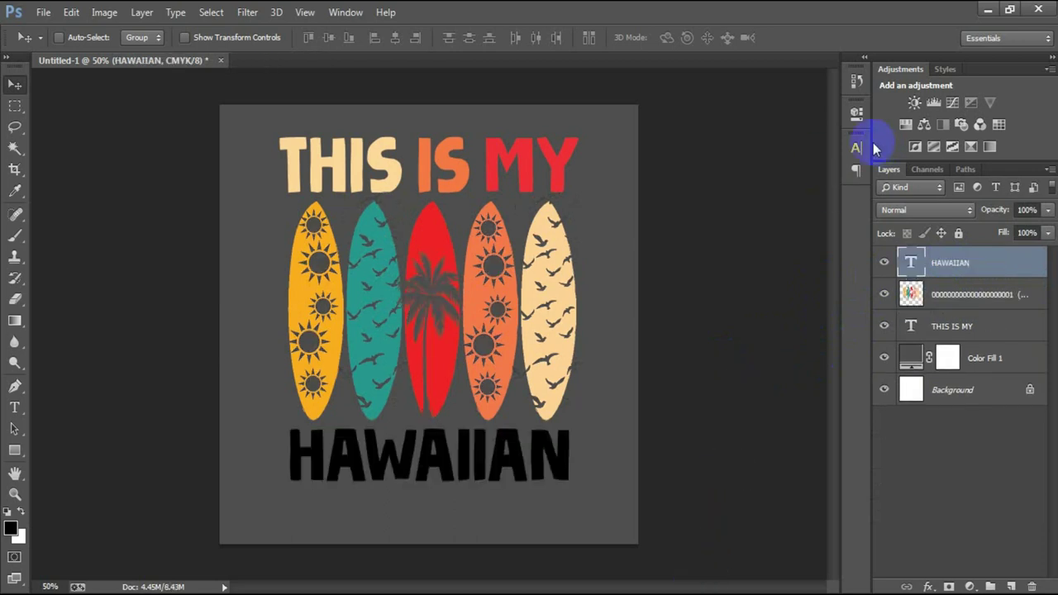
Colour the H of HAWAIIAN teal and the first A white
{"action": "left_click", "coordinate": [857, 147]}
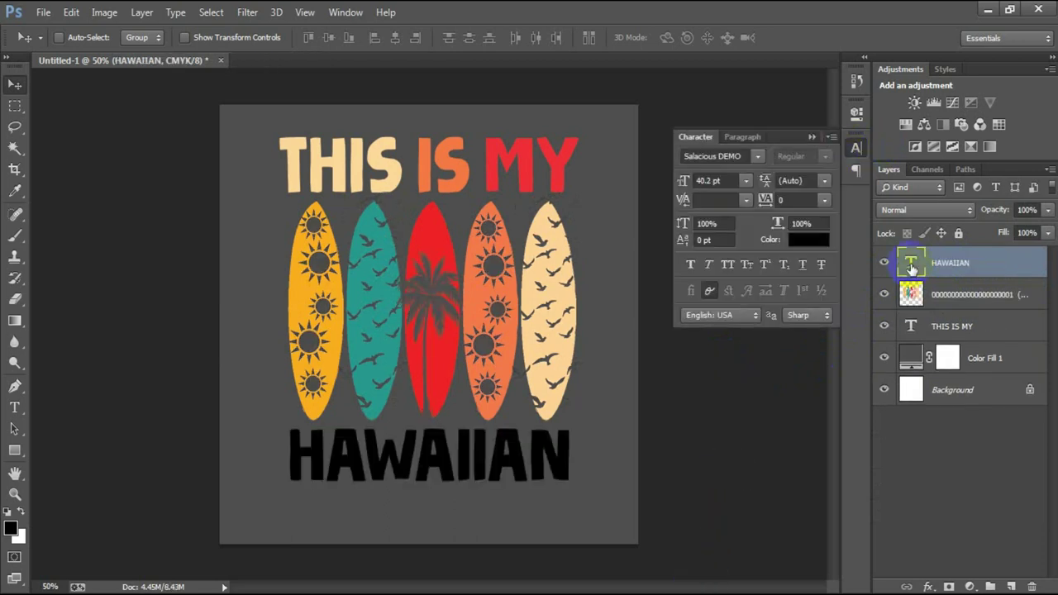
{"action": "double_click", "coordinate": [912, 263]}
{"action": "left_click_drag", "start_coordinate": [326, 454], "coordinate": [287, 454]}
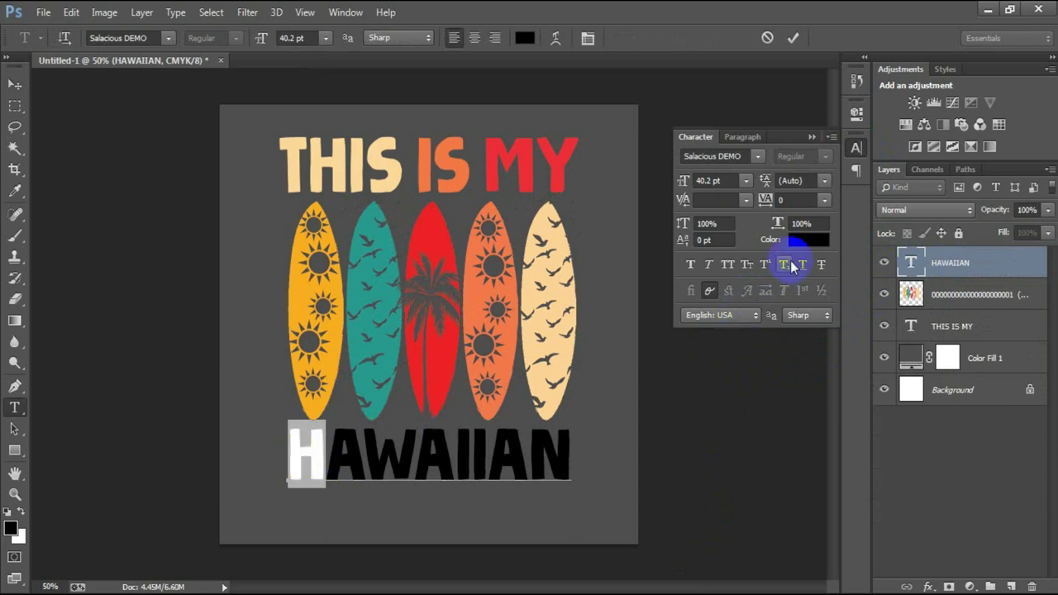
{"action": "left_click", "coordinate": [806, 240]}
{"action": "left_click", "coordinate": [364, 294]}
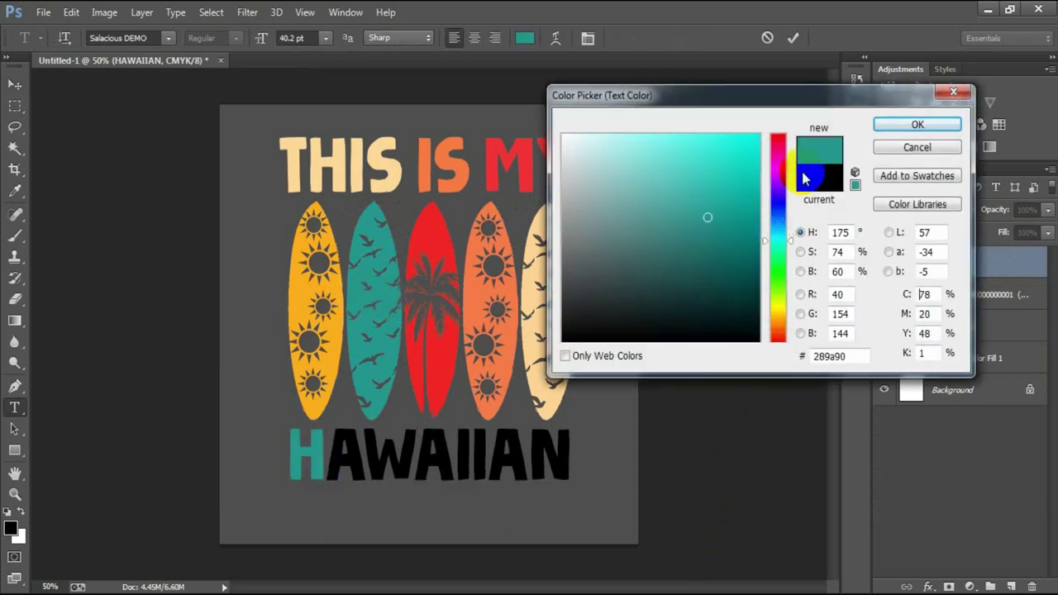
{"action": "left_click", "coordinate": [918, 124]}
{"action": "left_click_drag", "start_coordinate": [360, 455], "coordinate": [326, 455]}
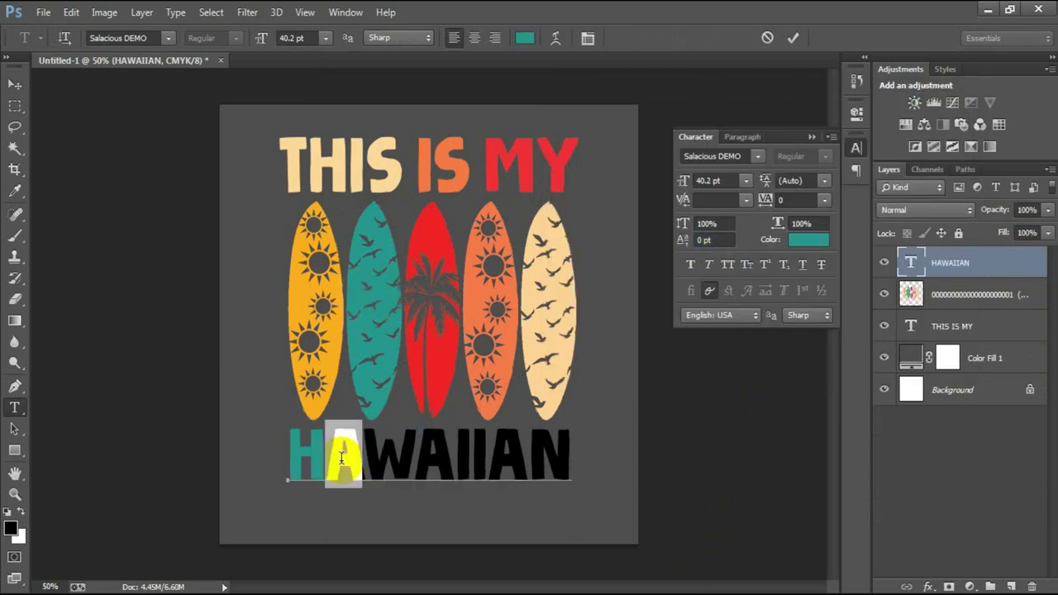
{"action": "left_click", "coordinate": [806, 239]}
{"action": "left_click", "coordinate": [563, 135]}
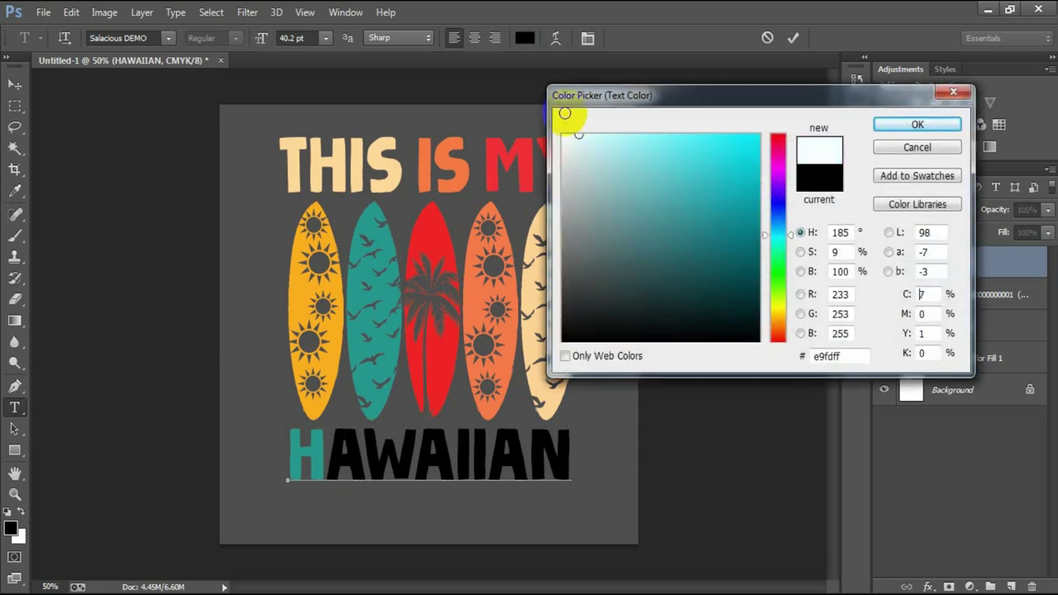
{"action": "left_click", "coordinate": [918, 124]}
Colour the W orange and the following AI yellow
{"action": "left_click_drag", "start_coordinate": [410, 454], "coordinate": [362, 460]}
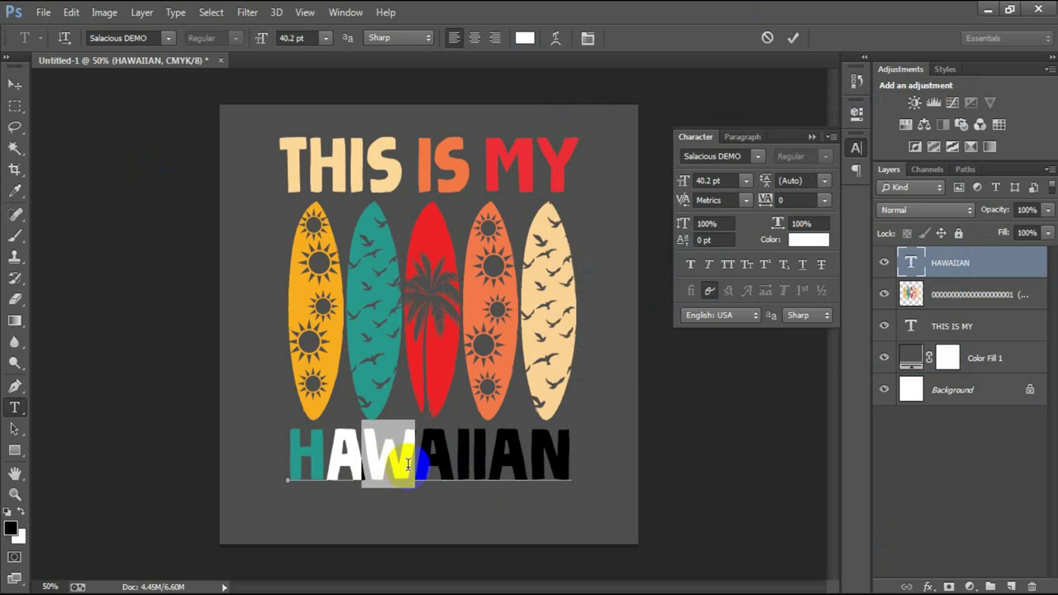
{"action": "left_click", "coordinate": [811, 242]}
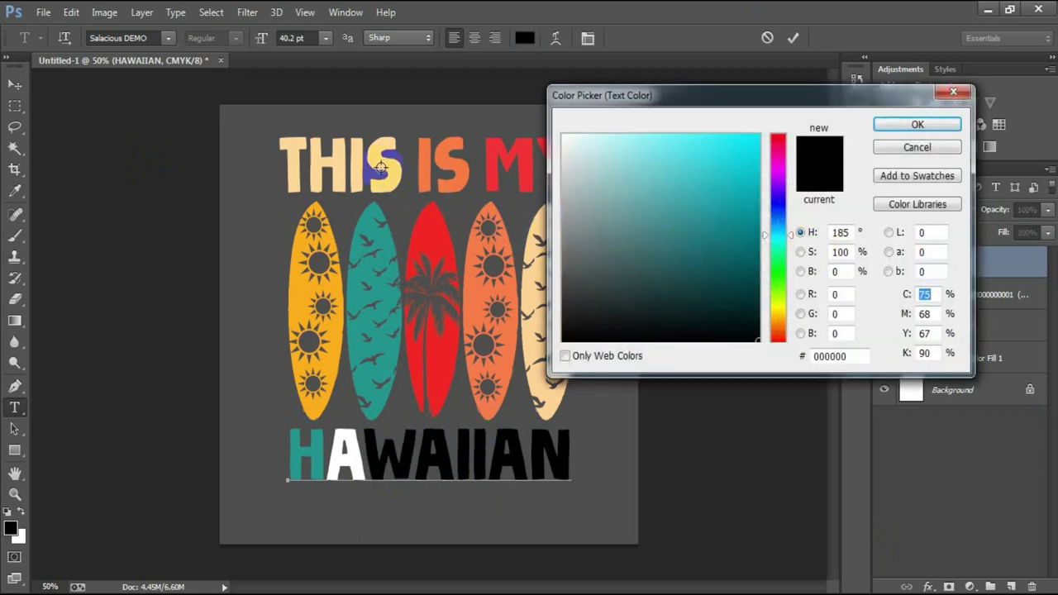
{"action": "left_click", "coordinate": [442, 157]}
{"action": "left_click", "coordinate": [881, 124]}
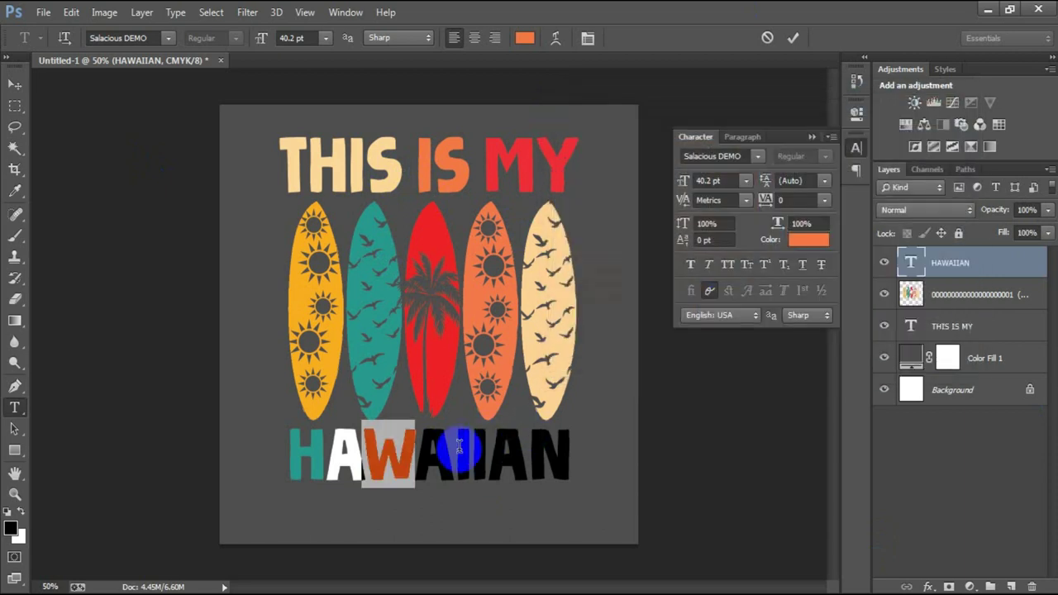
{"action": "left_click_drag", "start_coordinate": [423, 456], "coordinate": [477, 456]}
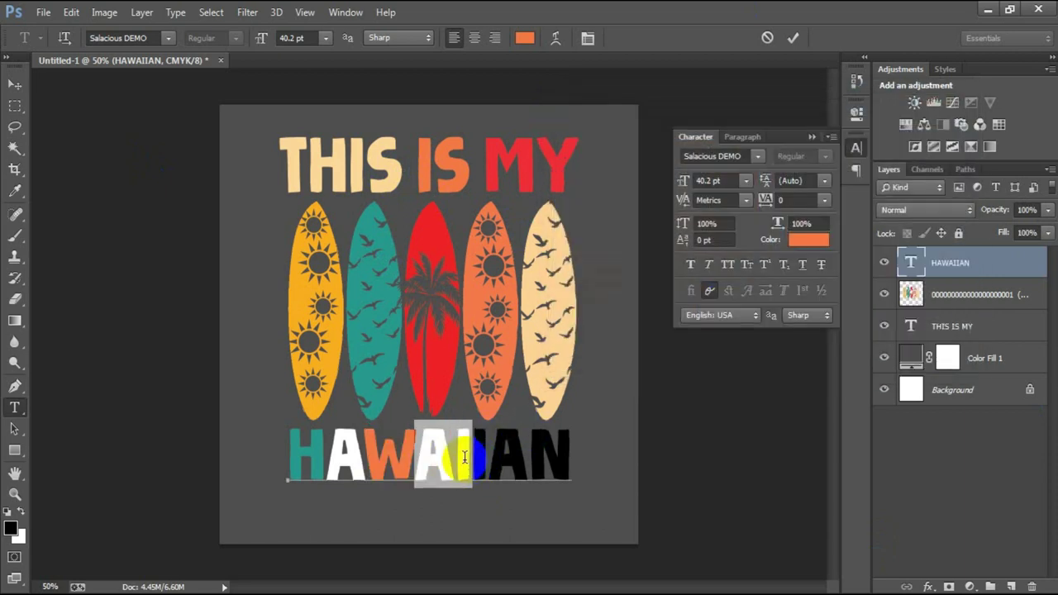
{"action": "left_click", "coordinate": [808, 240]}
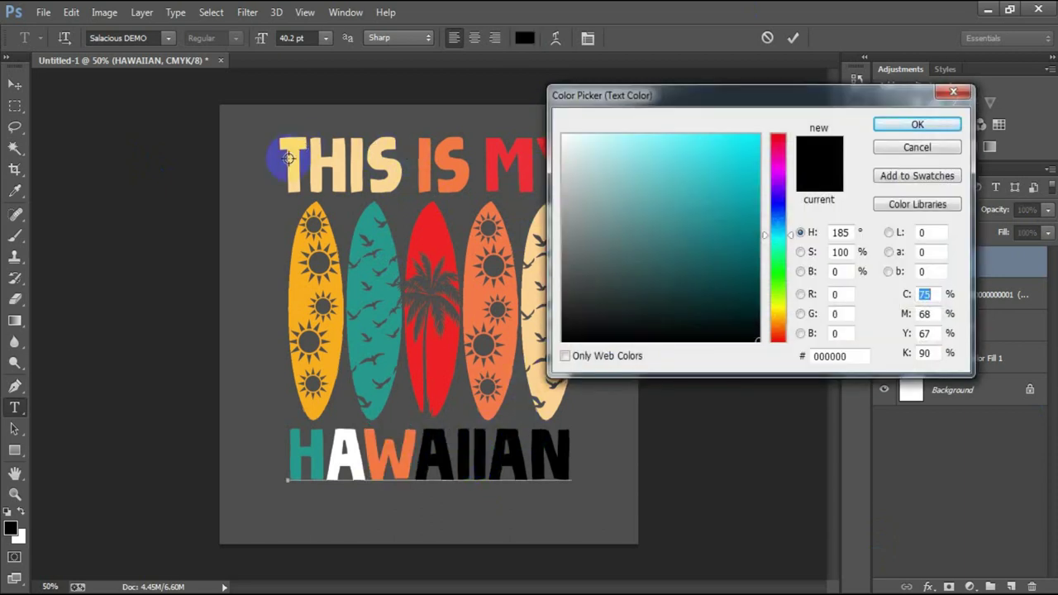
{"action": "left_click", "coordinate": [305, 295]}
{"action": "left_click", "coordinate": [917, 126]}
Colour the second I red and the next A orange, sampled from the artwork
{"action": "left_click_drag", "start_coordinate": [457, 457], "coordinate": [482, 457]}
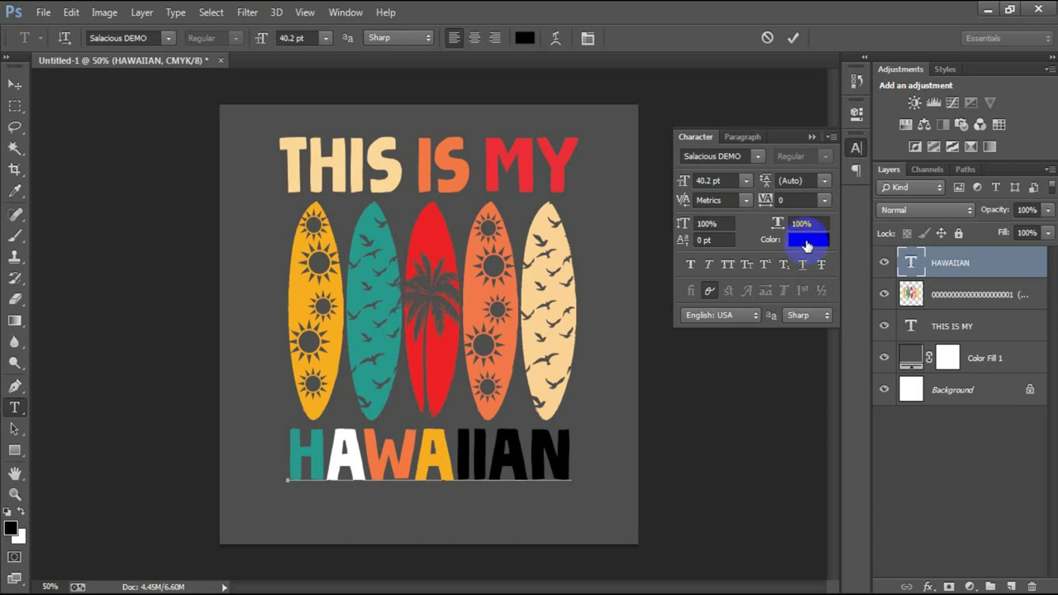
{"action": "left_click", "coordinate": [806, 239]}
{"action": "left_click", "coordinate": [519, 165]}
{"action": "left_click", "coordinate": [877, 125]}
{"action": "left_click_drag", "start_coordinate": [489, 455], "coordinate": [528, 455]}
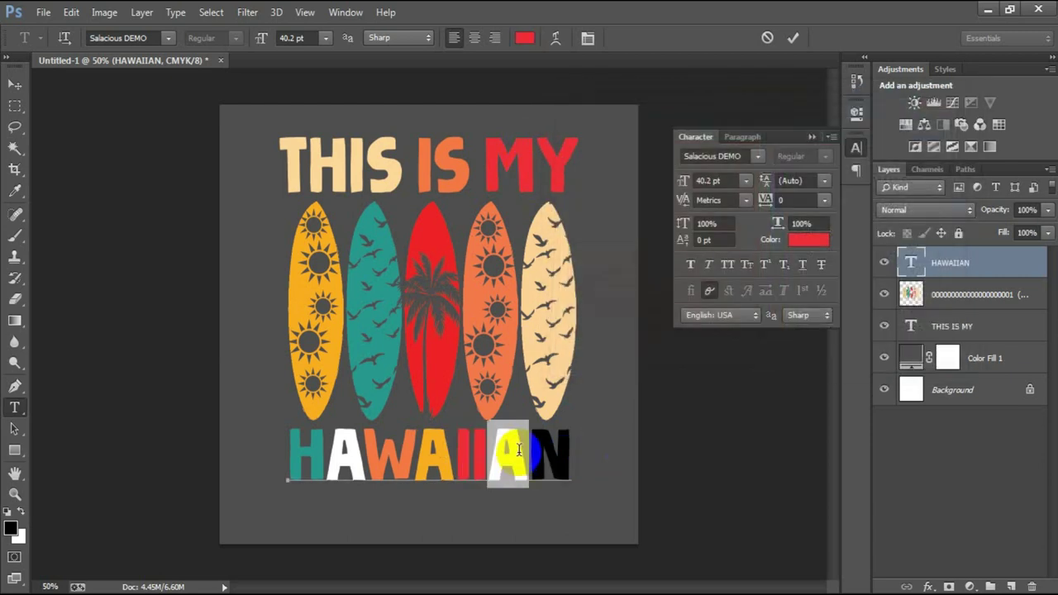
{"action": "left_click", "coordinate": [806, 240]}
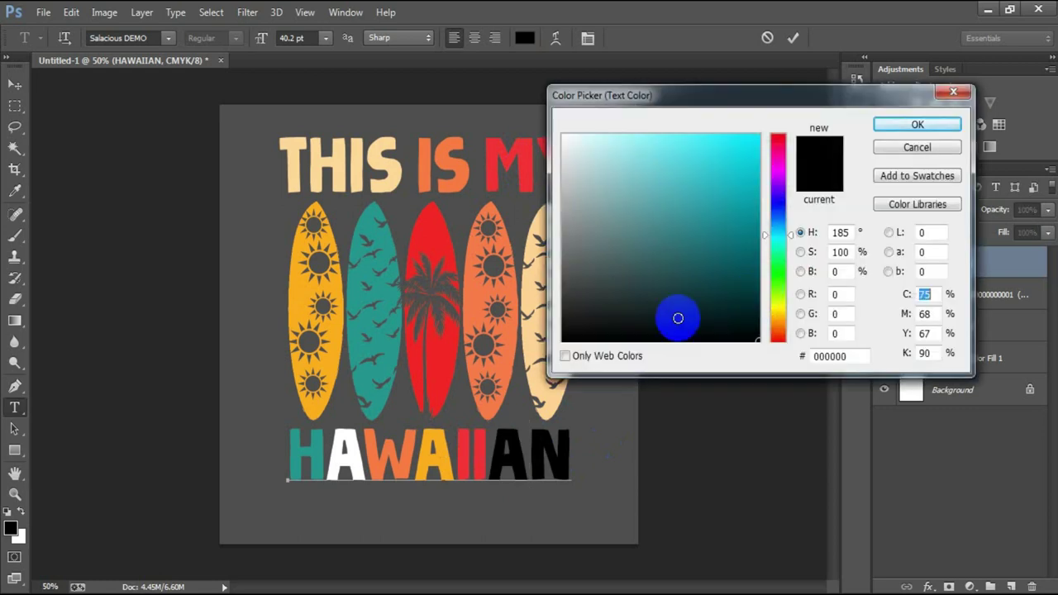
{"action": "left_click", "coordinate": [479, 302]}
{"action": "left_click", "coordinate": [917, 124]}
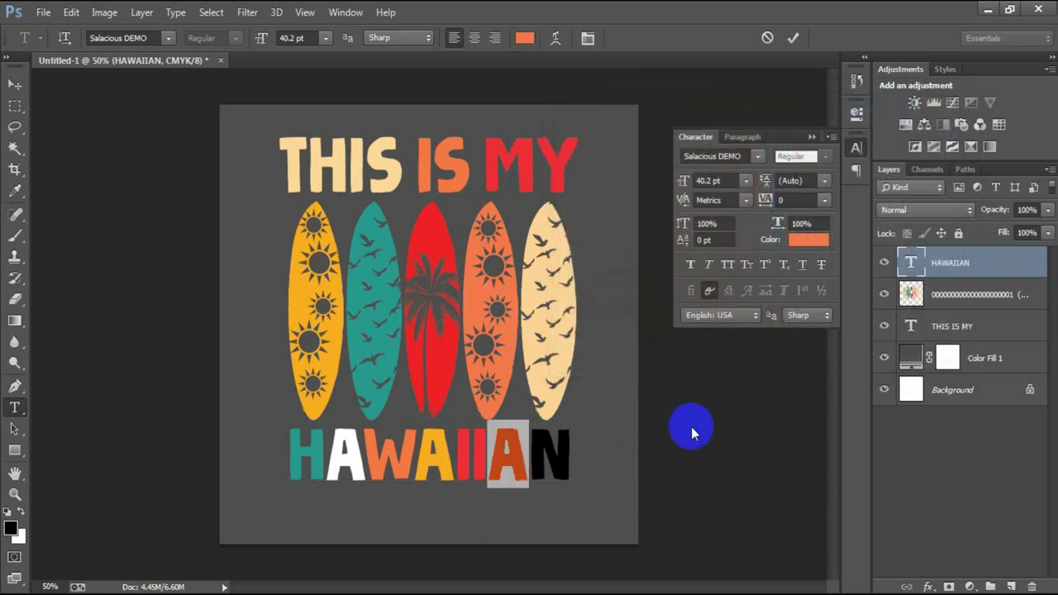
Colour the final N yellow and commit the HAWAIIAN letter colours
{"action": "left_click_drag", "start_coordinate": [529, 455], "coordinate": [552, 455]}
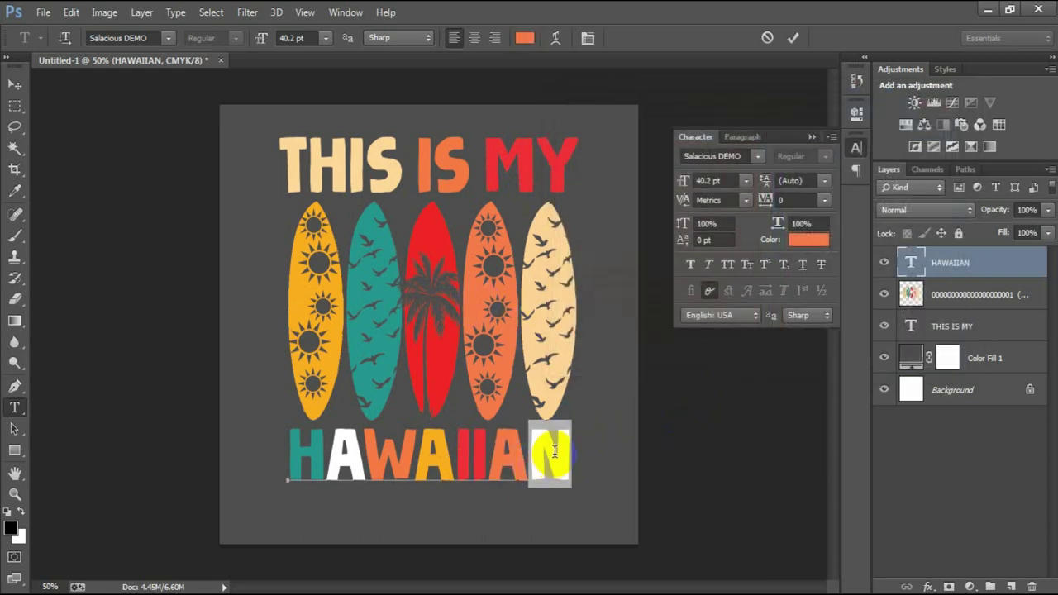
{"action": "left_click", "coordinate": [799, 241]}
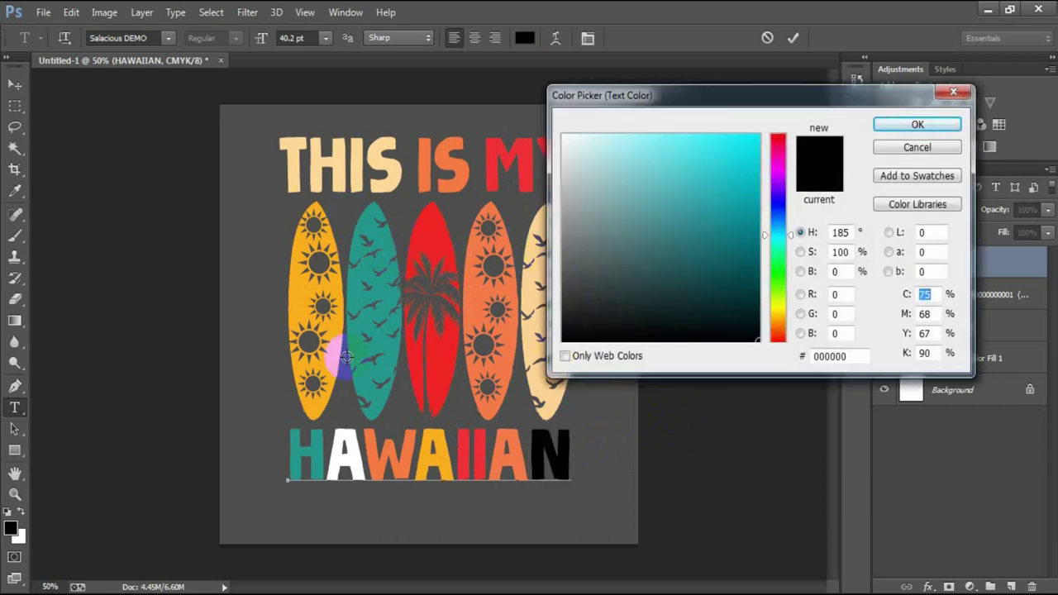
{"action": "left_click", "coordinate": [303, 297]}
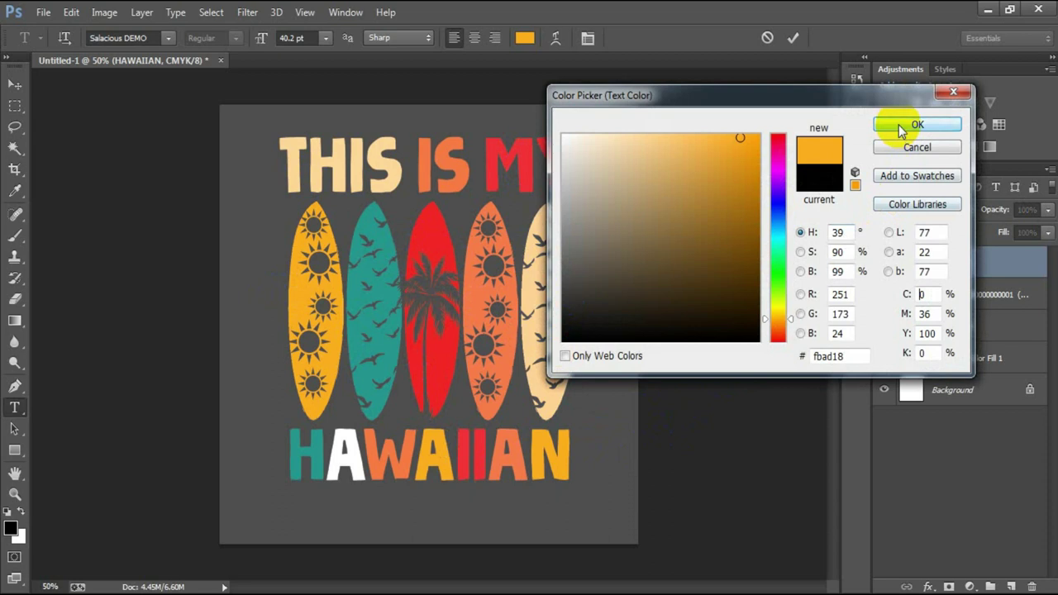
{"action": "left_click", "coordinate": [901, 125]}
{"action": "left_click", "coordinate": [792, 37]}
{"action": "left_click", "coordinate": [16, 83]}
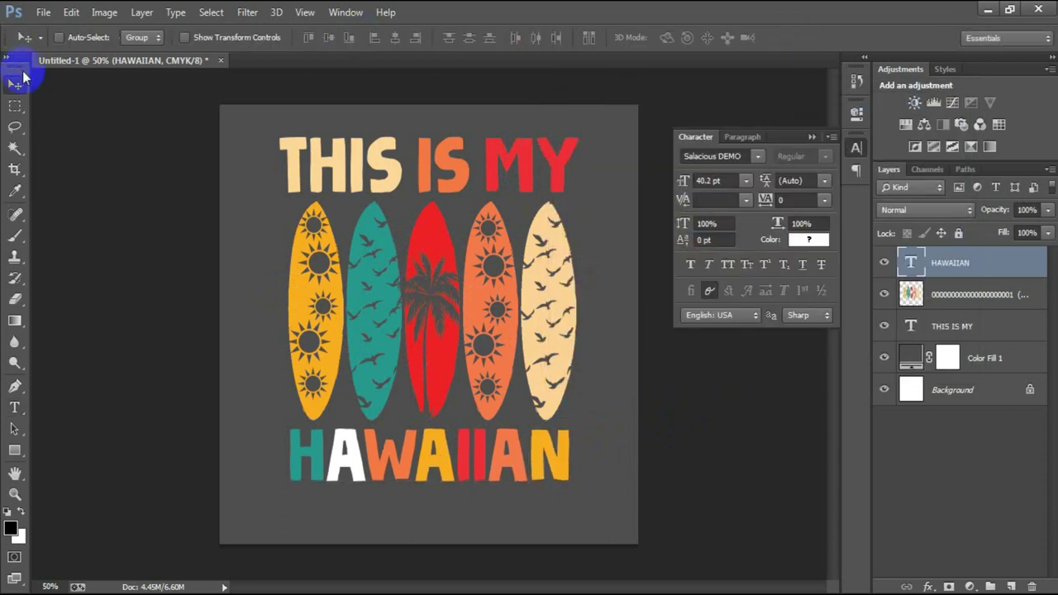
{"action": "left_click", "coordinate": [813, 135]}
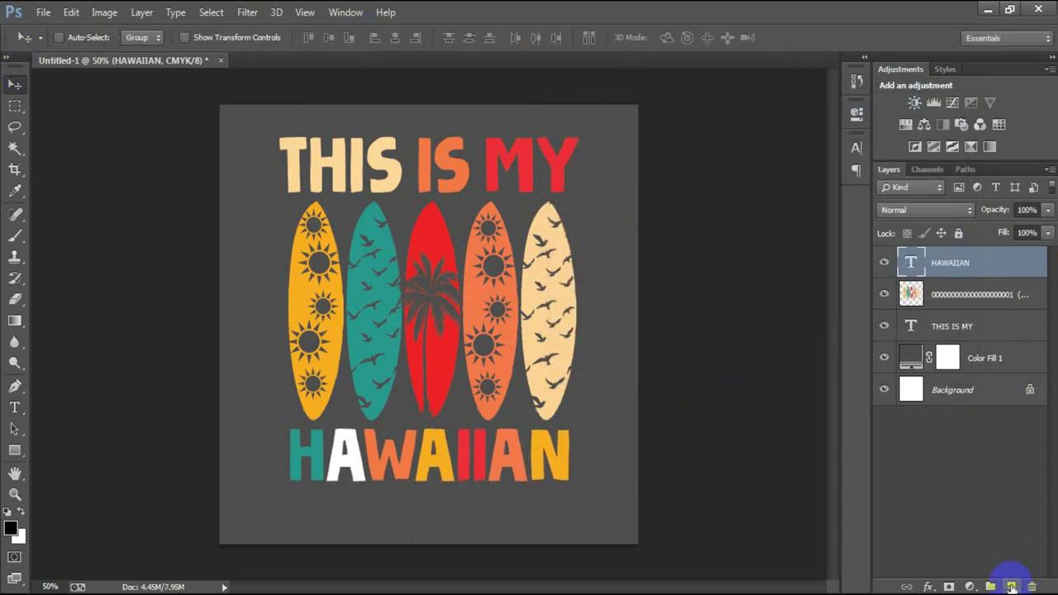
Add a Mug text line below the artwork in the Setangkai font, coloured white
{"action": "left_click", "coordinate": [1012, 586]}
{"action": "left_click", "coordinate": [14, 407]}
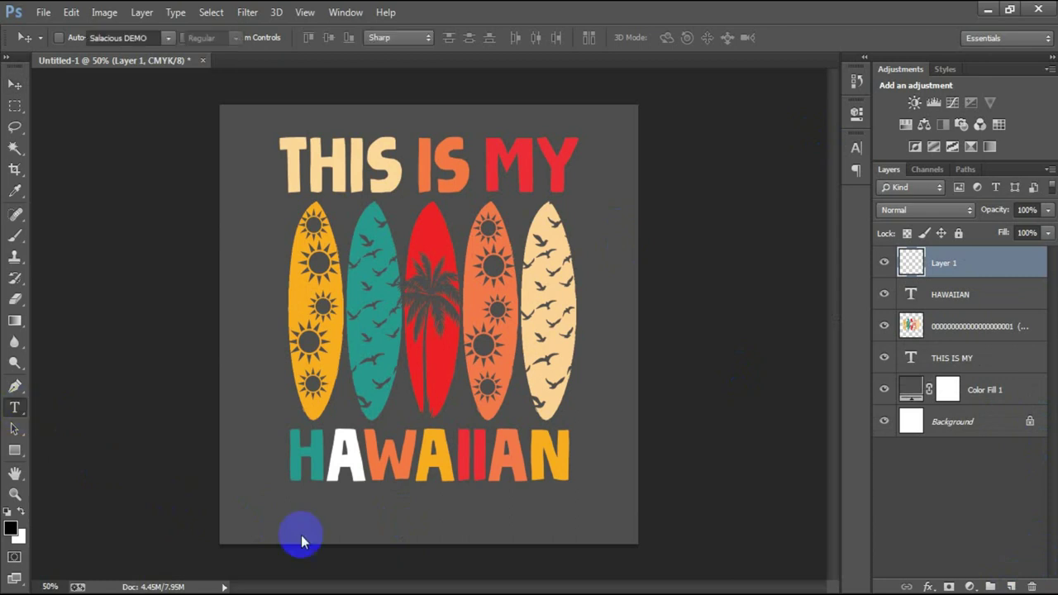
{"action": "left_click", "coordinate": [414, 514]}
{"action": "type", "text": "MUG"}
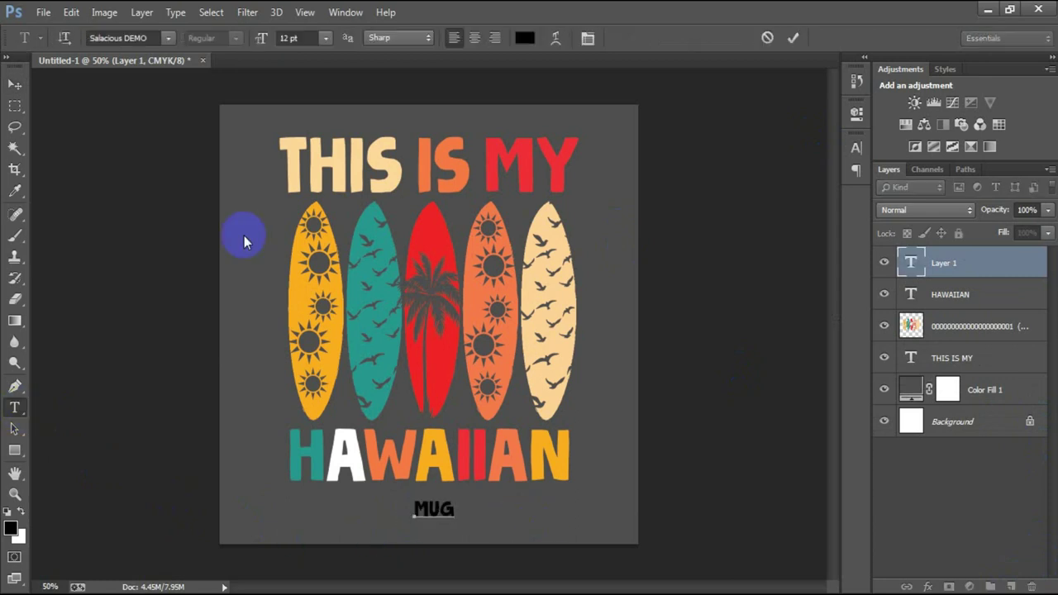
{"action": "left_click", "coordinate": [15, 84]}
{"action": "left_click", "coordinate": [855, 149]}
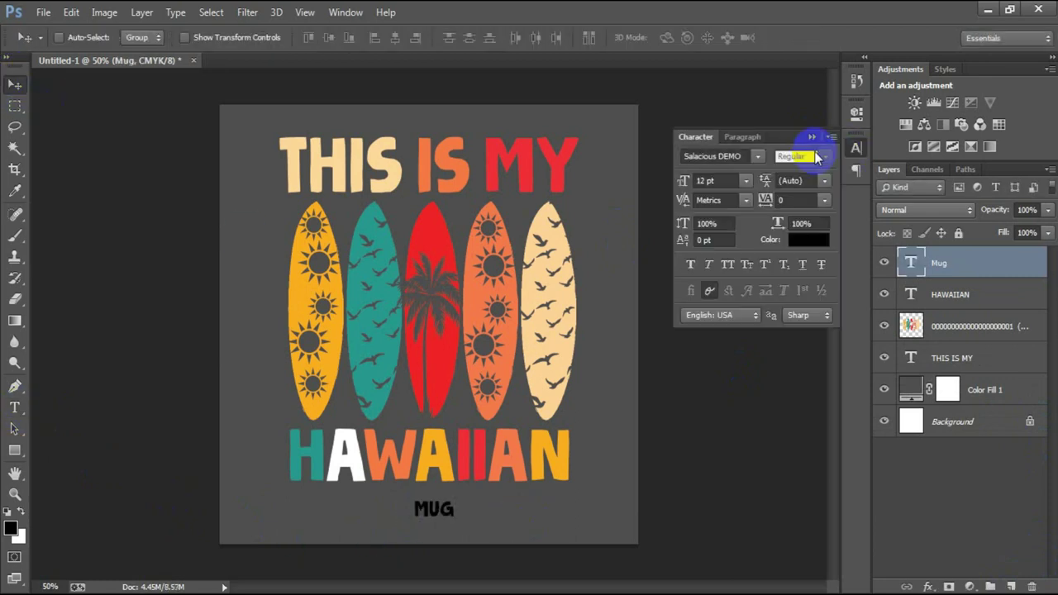
{"action": "left_click", "coordinate": [712, 154]}
{"action": "type", "text": "Setangkai"}
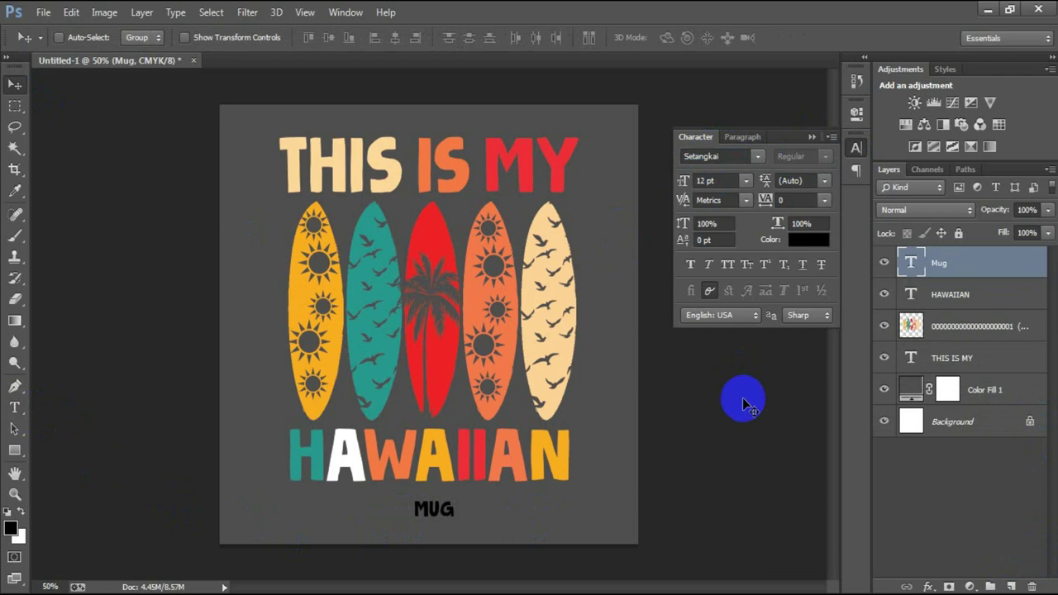
{"action": "left_click", "coordinate": [808, 240]}
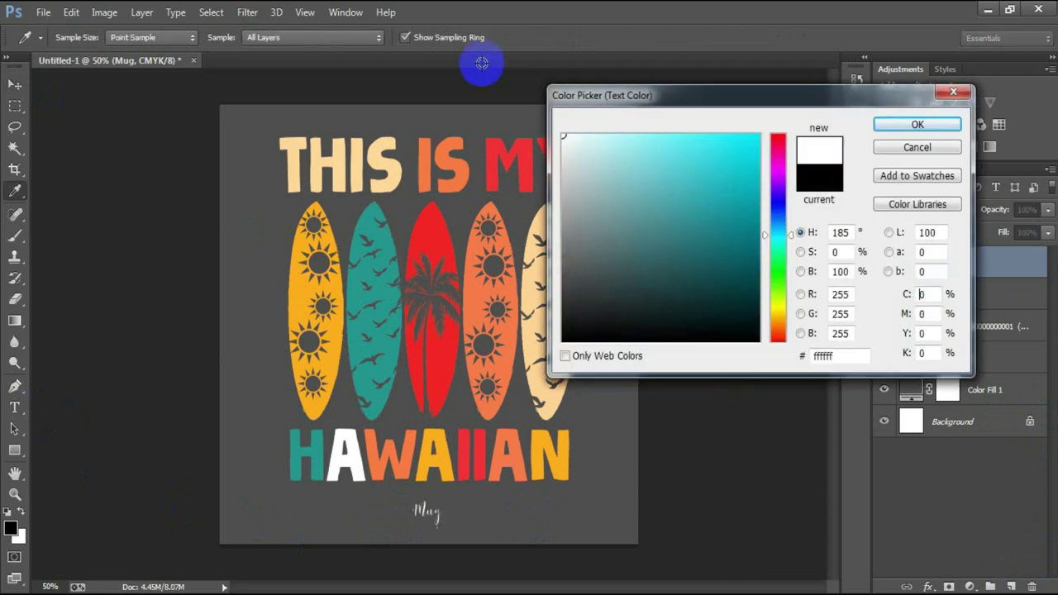
{"action": "left_click", "coordinate": [901, 128]}
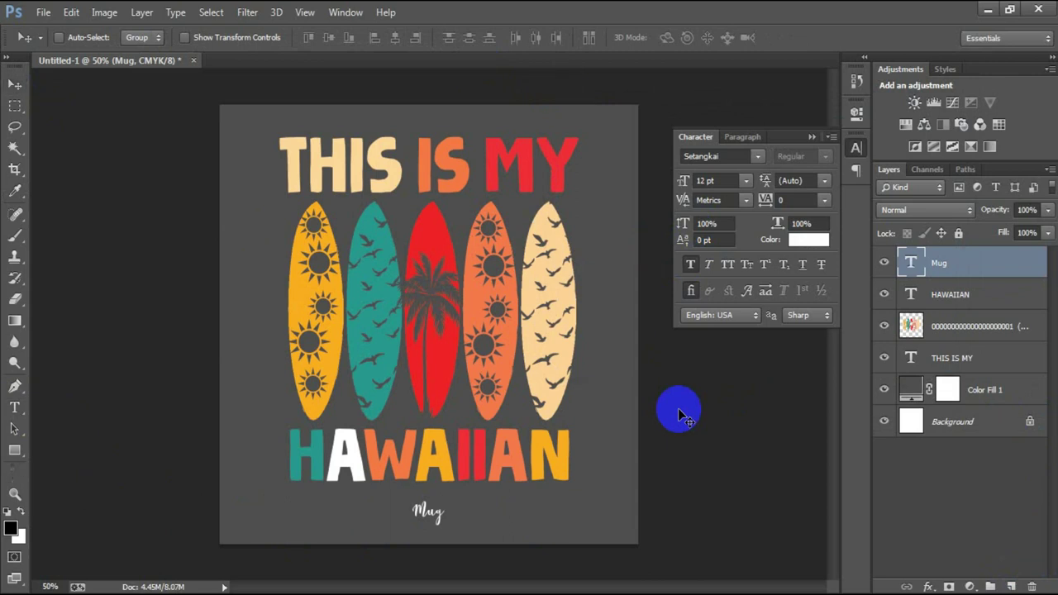
Scale Mug up about 261.69%, tilt it -7.06°, and move it just under HAWAIIAN
{"action": "key", "text": "ctrl+t"}
{"action": "left_click_drag", "start_coordinate": [448, 530], "coordinate": [510, 553]}
{"action": "left_click_drag", "start_coordinate": [455, 532], "coordinate": [455, 514]}
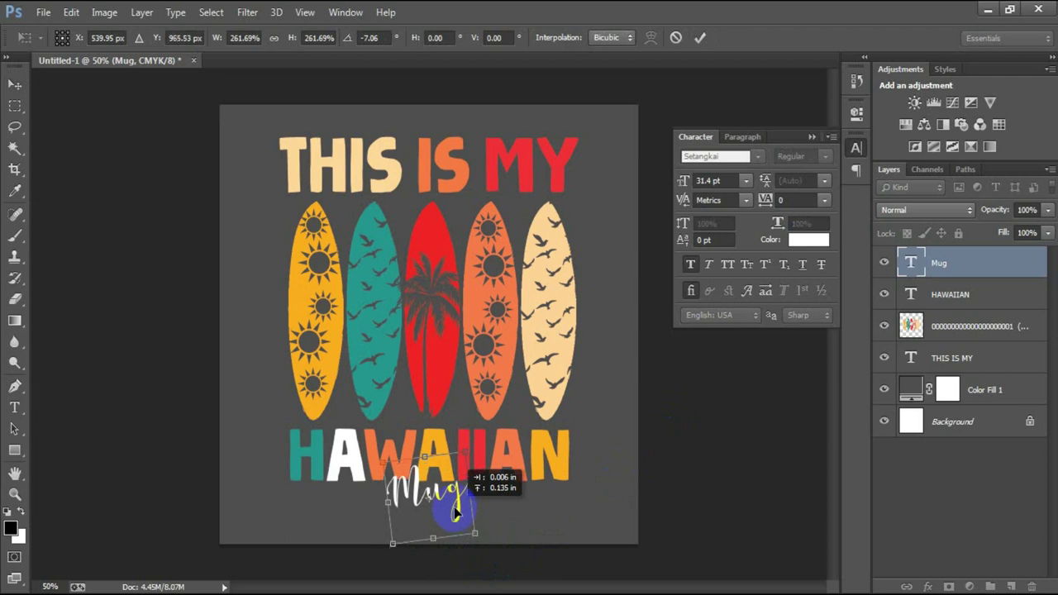
{"action": "left_click", "coordinate": [700, 37]}
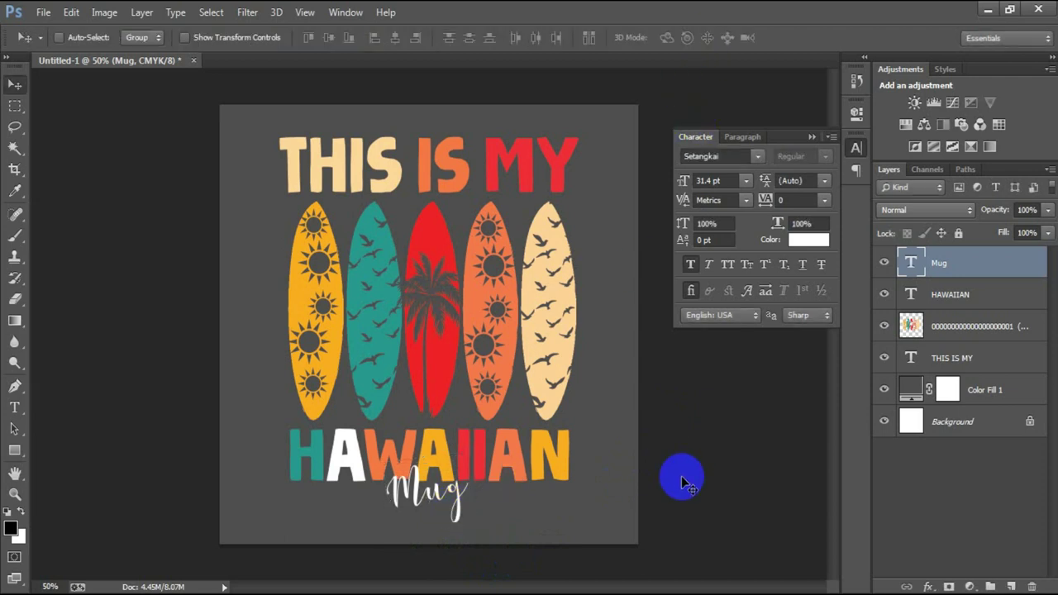
Group all the artwork layers from Mug down to THIS IS MY
{"action": "left_click", "coordinate": [970, 364], "text": "shift"}
{"action": "key", "text": "ctrl+g"}
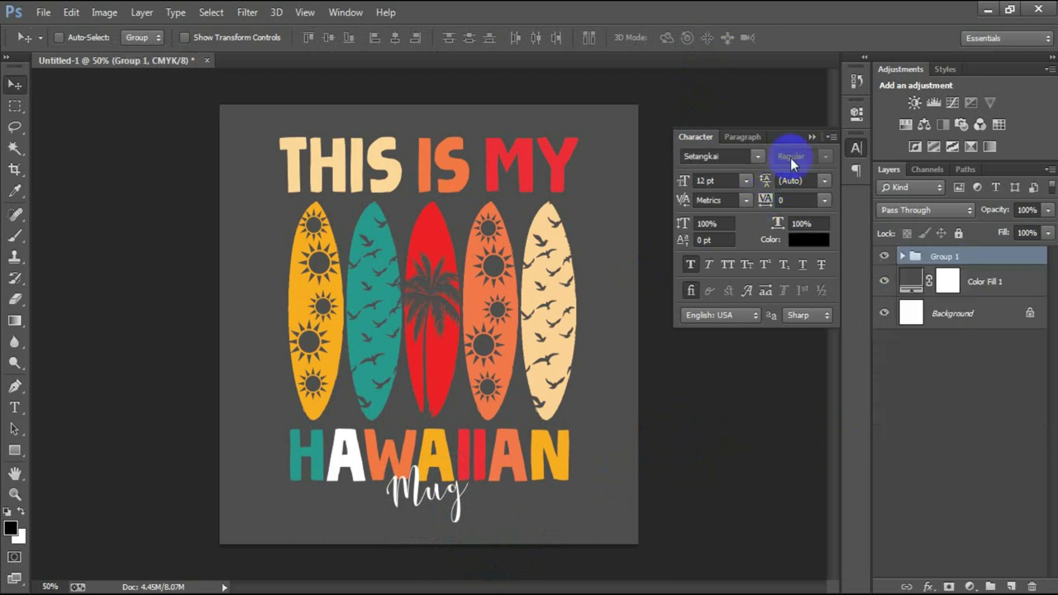
{"action": "left_click", "coordinate": [811, 136]}
Change the Color Fill 1 backdrop to black, then hide it to show transparency
{"action": "double_click", "coordinate": [906, 280]}
{"action": "left_click", "coordinate": [564, 339]}
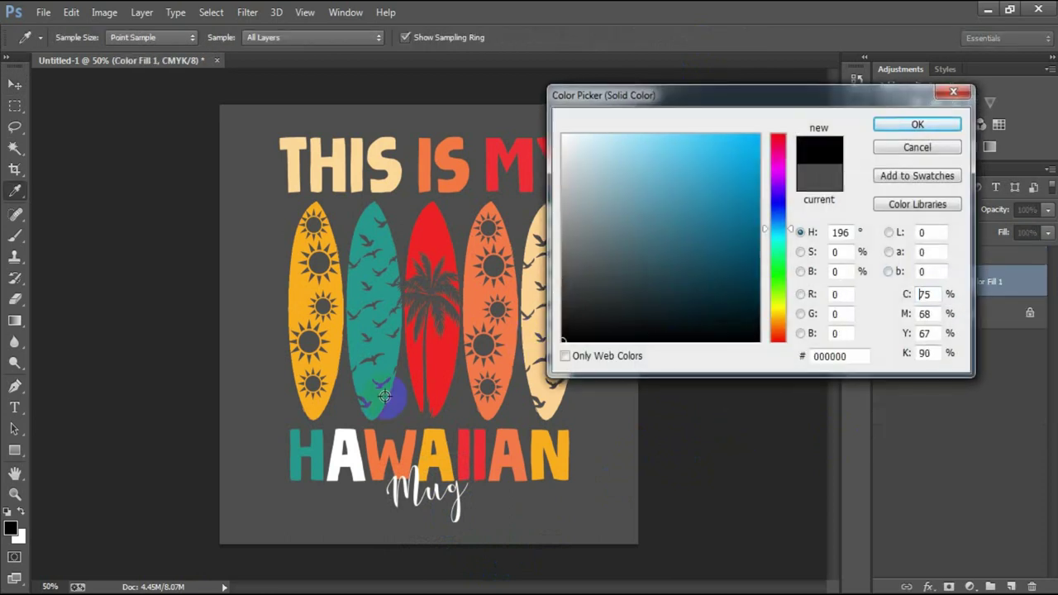
{"action": "left_click", "coordinate": [878, 132]}
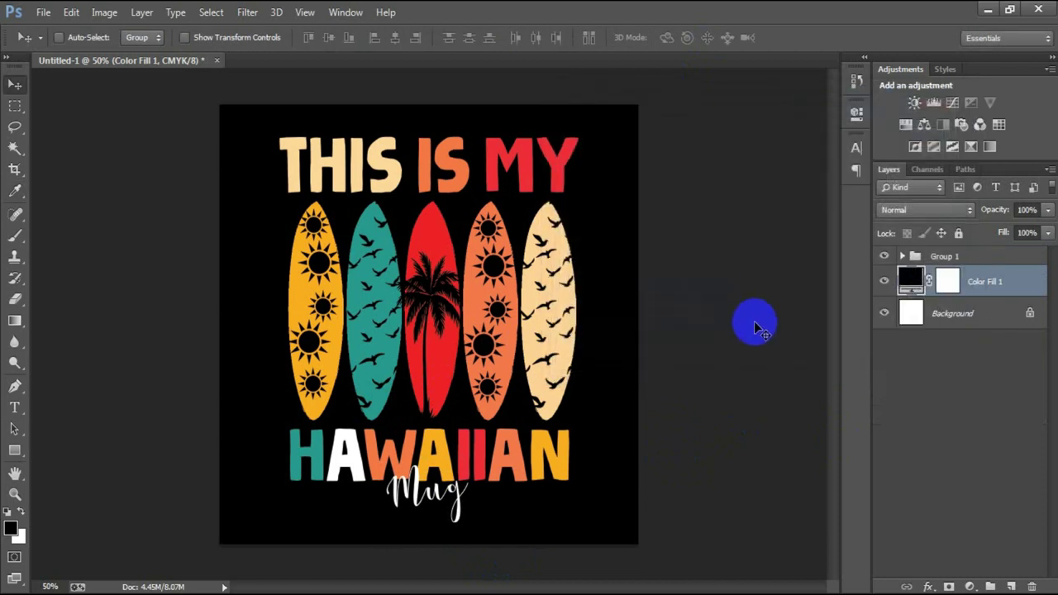
{"action": "left_click", "coordinate": [884, 284]}
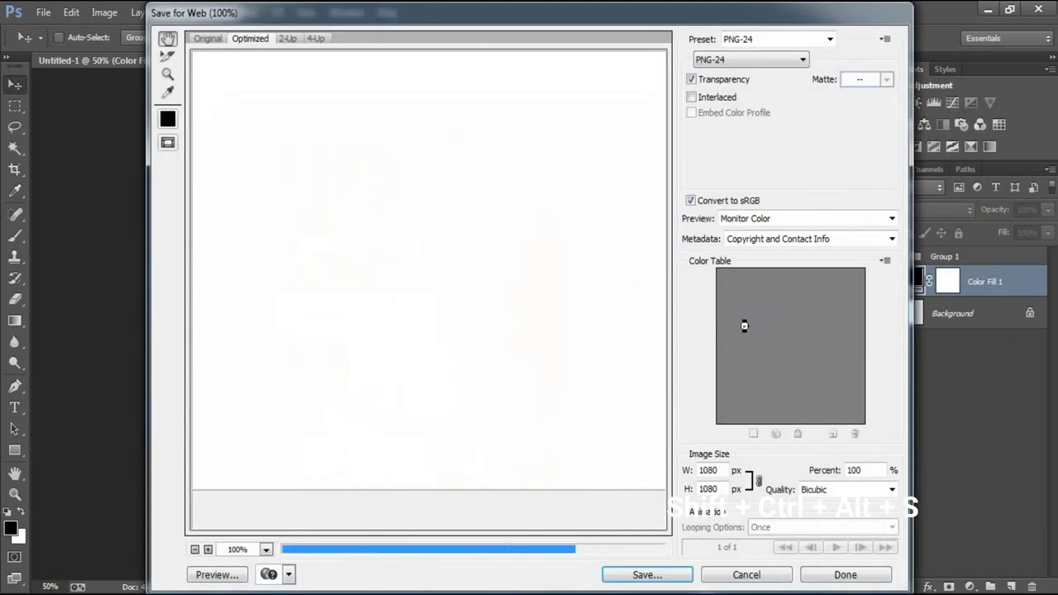
Save a transparent PNG-24 named 6 to the Desktop, then re-show Background and Color Fill 1
{"action": "left_click_drag", "start_coordinate": [588, 464], "coordinate": [436, 307]}
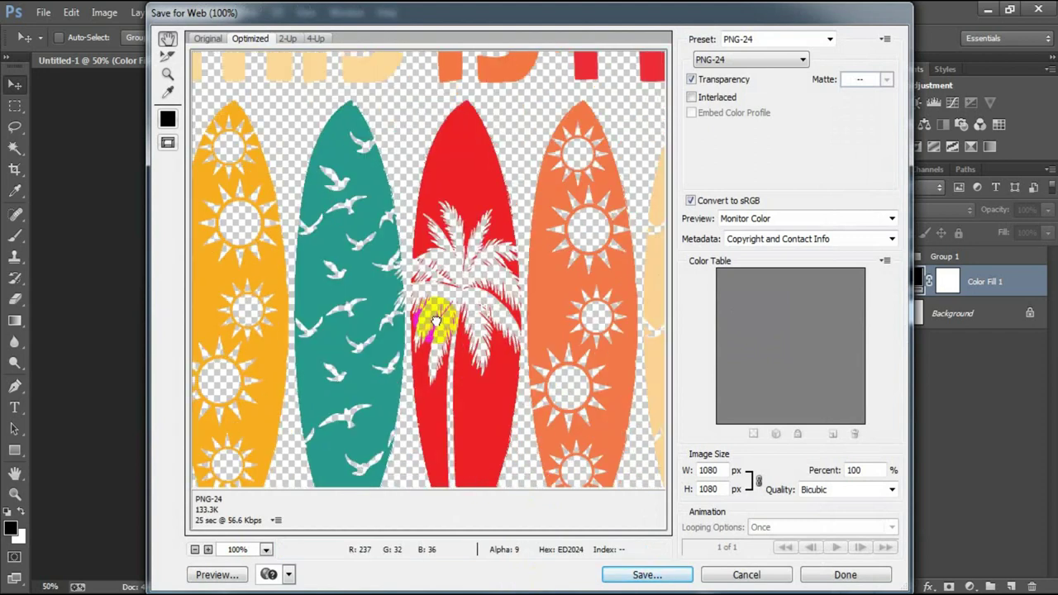
{"action": "left_click", "coordinate": [732, 60]}
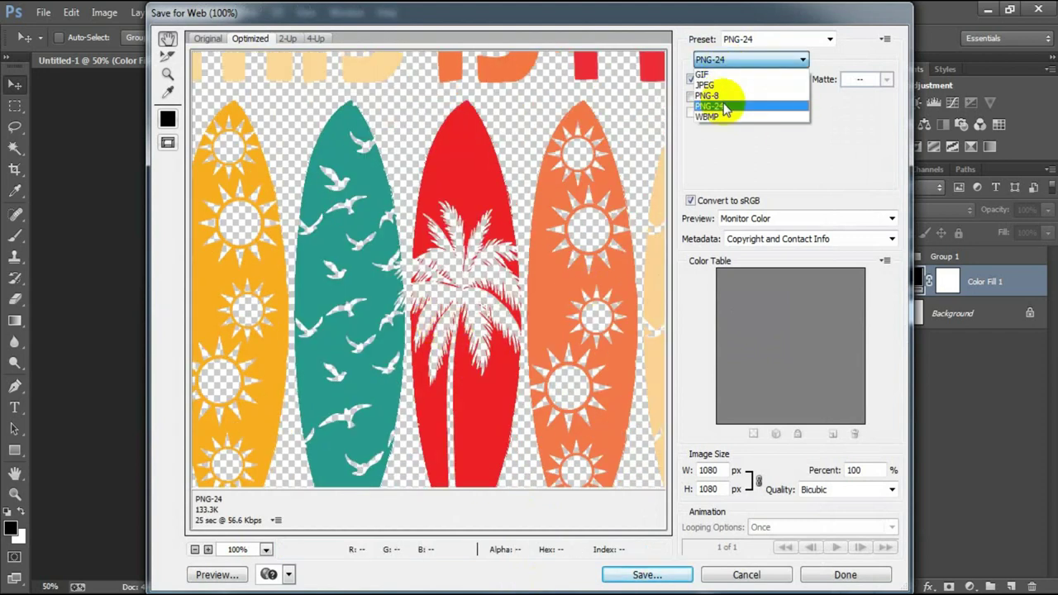
{"action": "left_click", "coordinate": [712, 106]}
{"action": "left_click", "coordinate": [649, 574]}
{"action": "type", "text": "666666666666"}
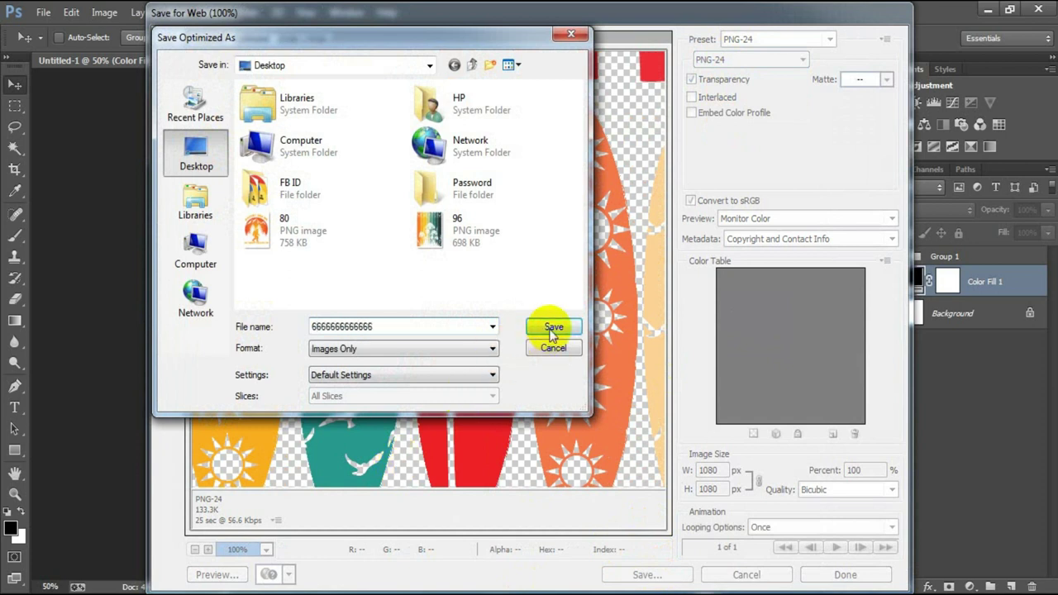
{"action": "left_click", "coordinate": [552, 330]}
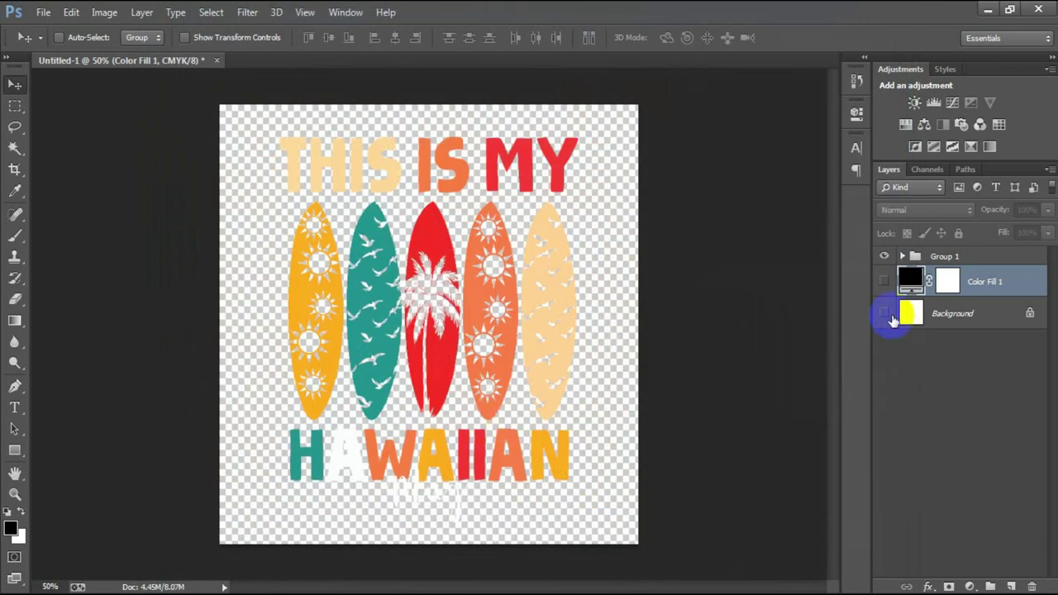
{"action": "left_click", "coordinate": [883, 313]}
{"action": "left_click", "coordinate": [883, 282]}
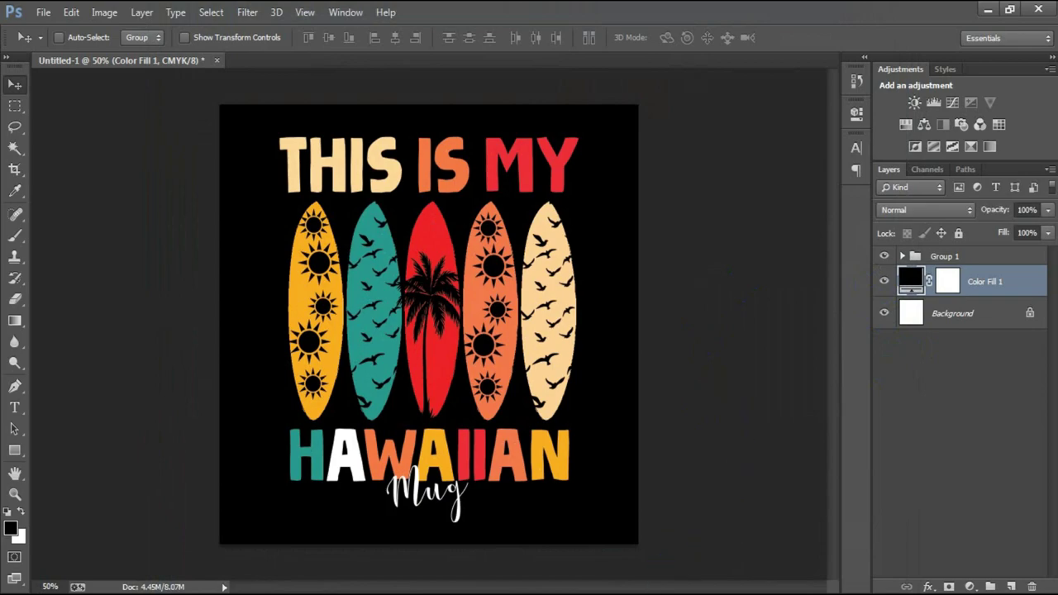